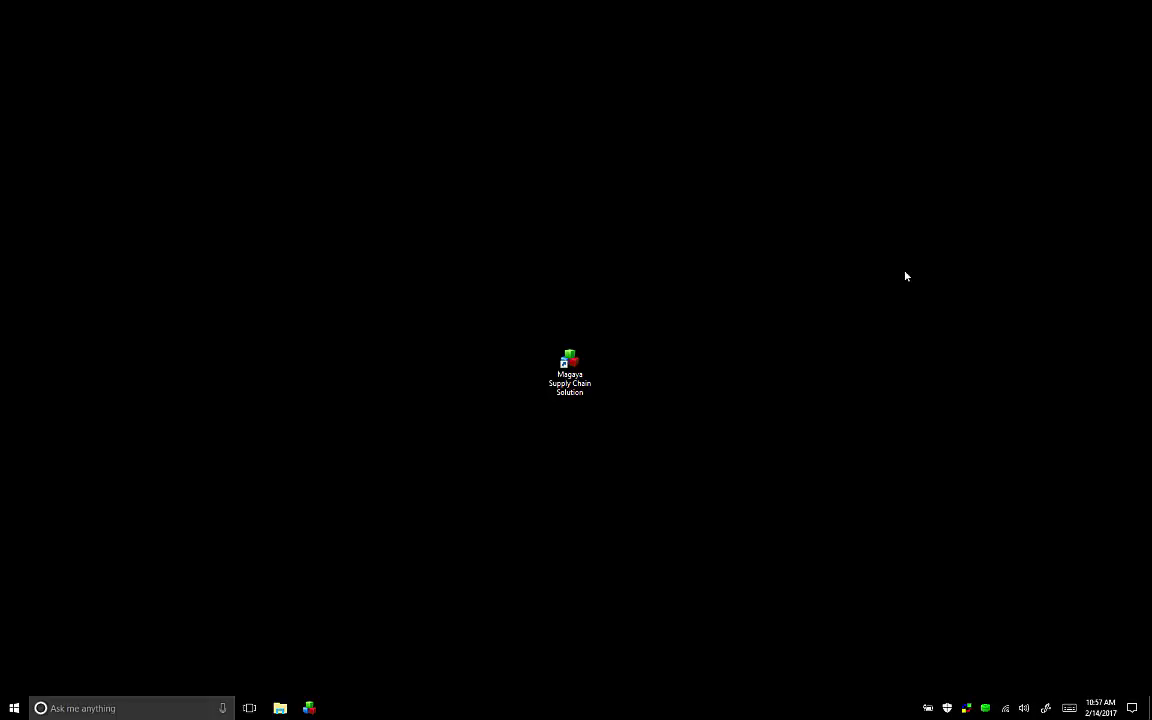
Step: Open File Explorer from the taskbar, showing Quick access with its six frequent folders
click(282, 707)
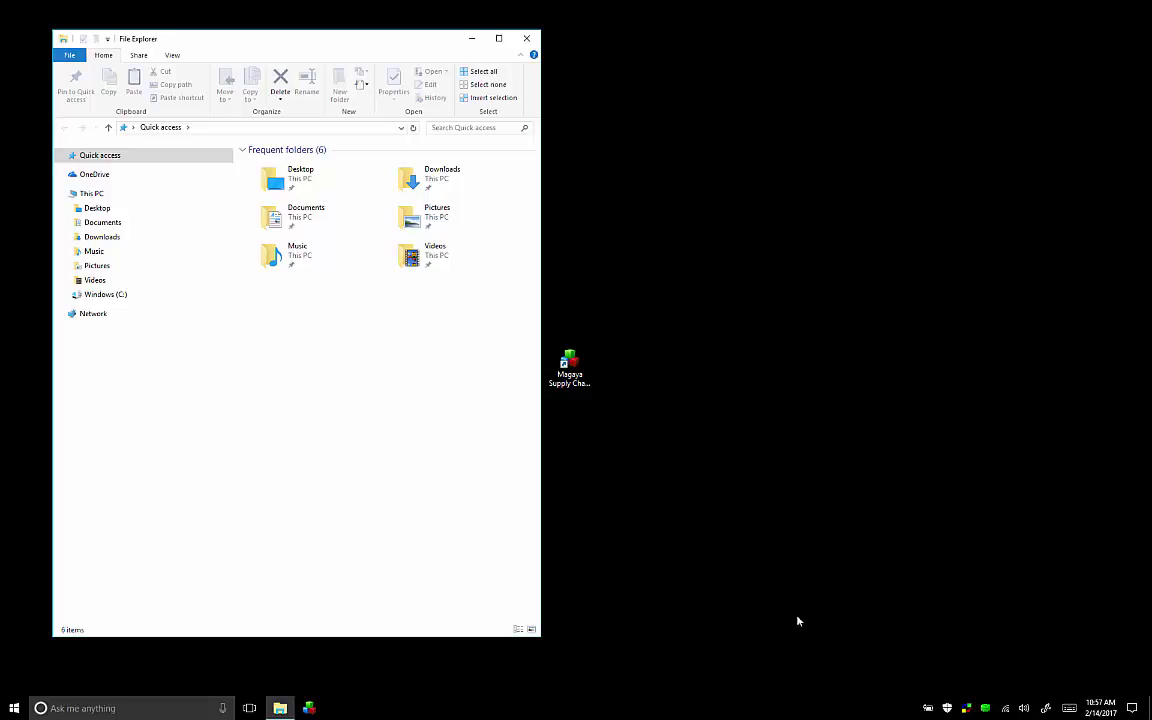
Step: Launch Task Manager from the taskbar menu and select the Magaya Communication Server process
right_click(1098, 705)
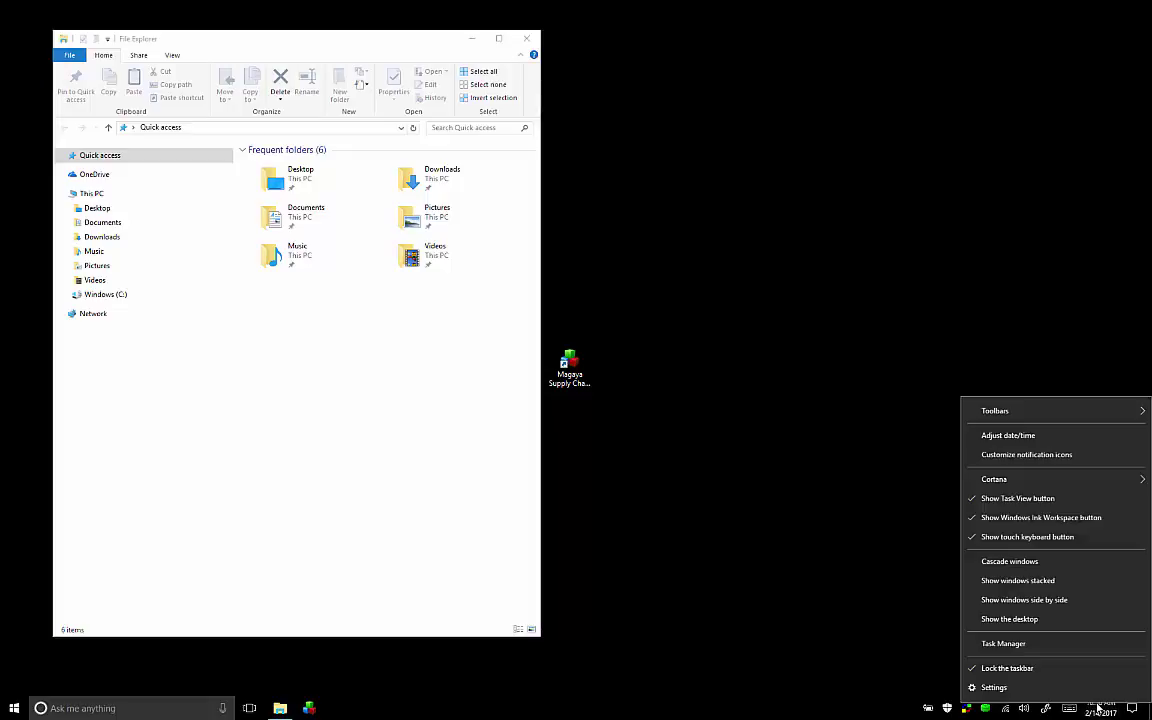
click(1041, 649)
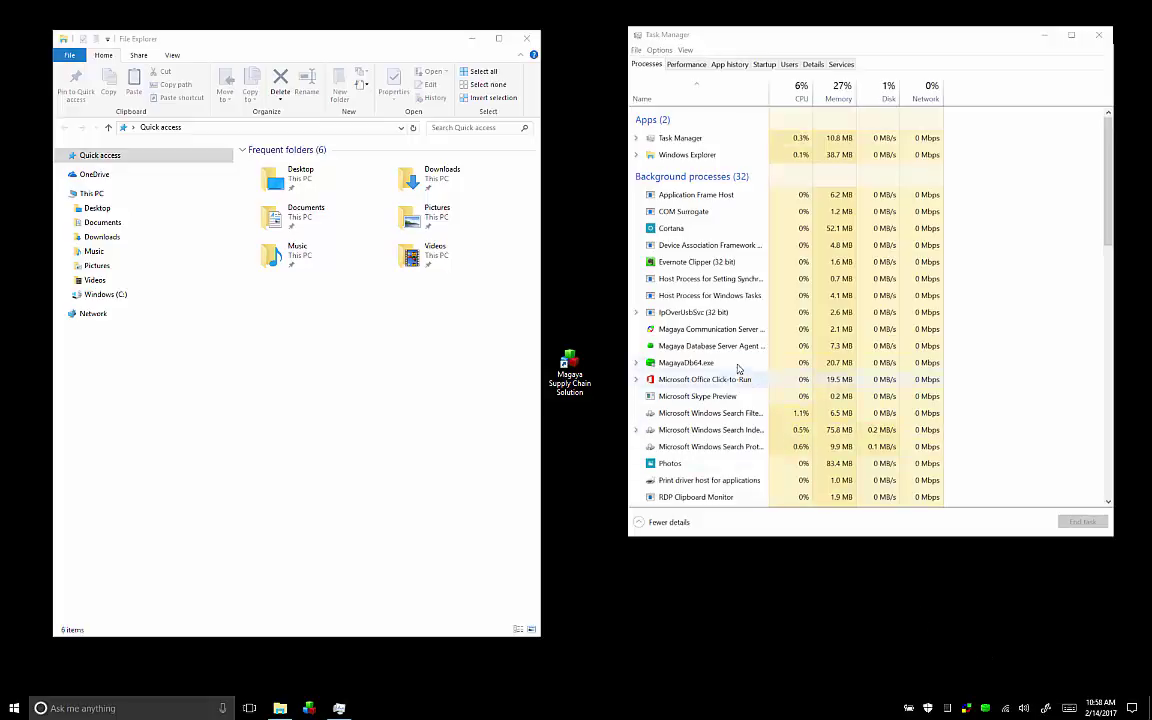
click(726, 334)
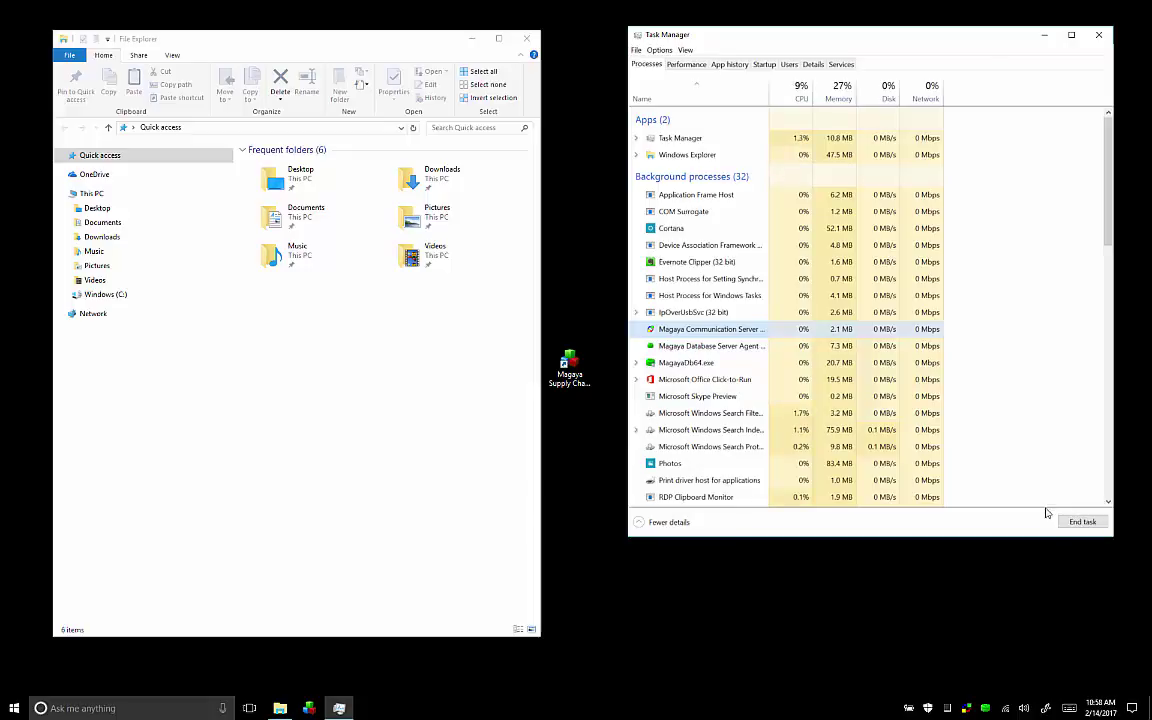
Step: Browse to C:\Magaya to list its Bin and Data folders and Magaya executables
click(120, 297)
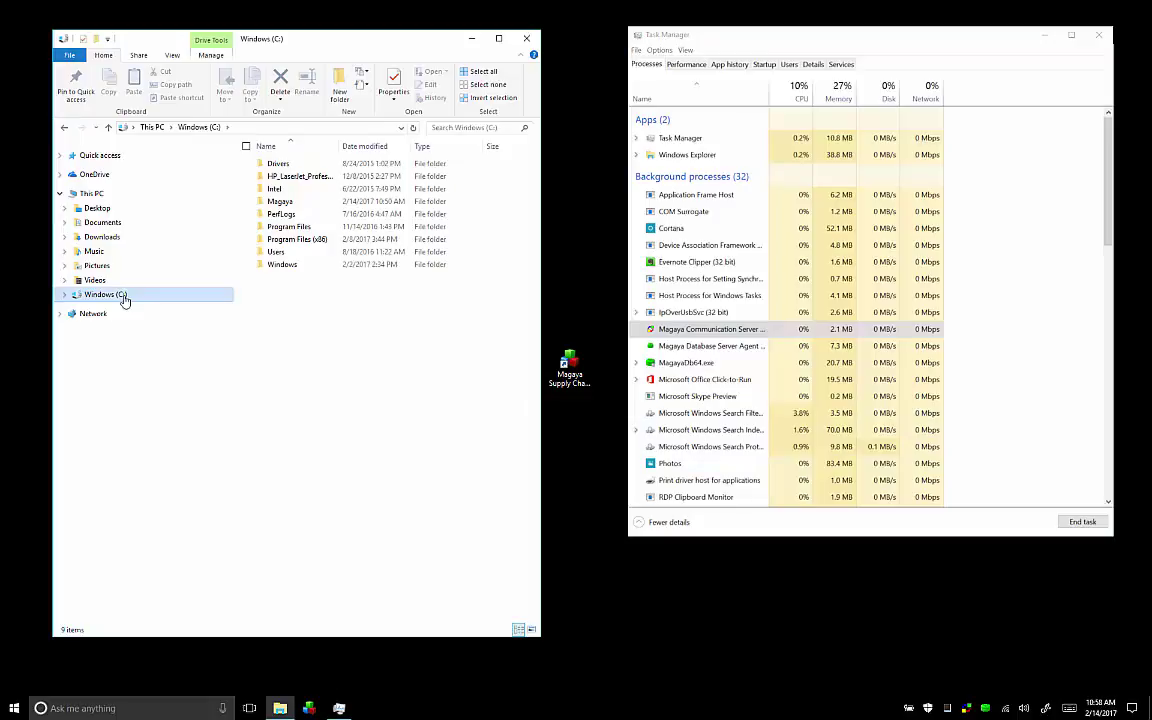
double_click(121, 298)
double_click(115, 352)
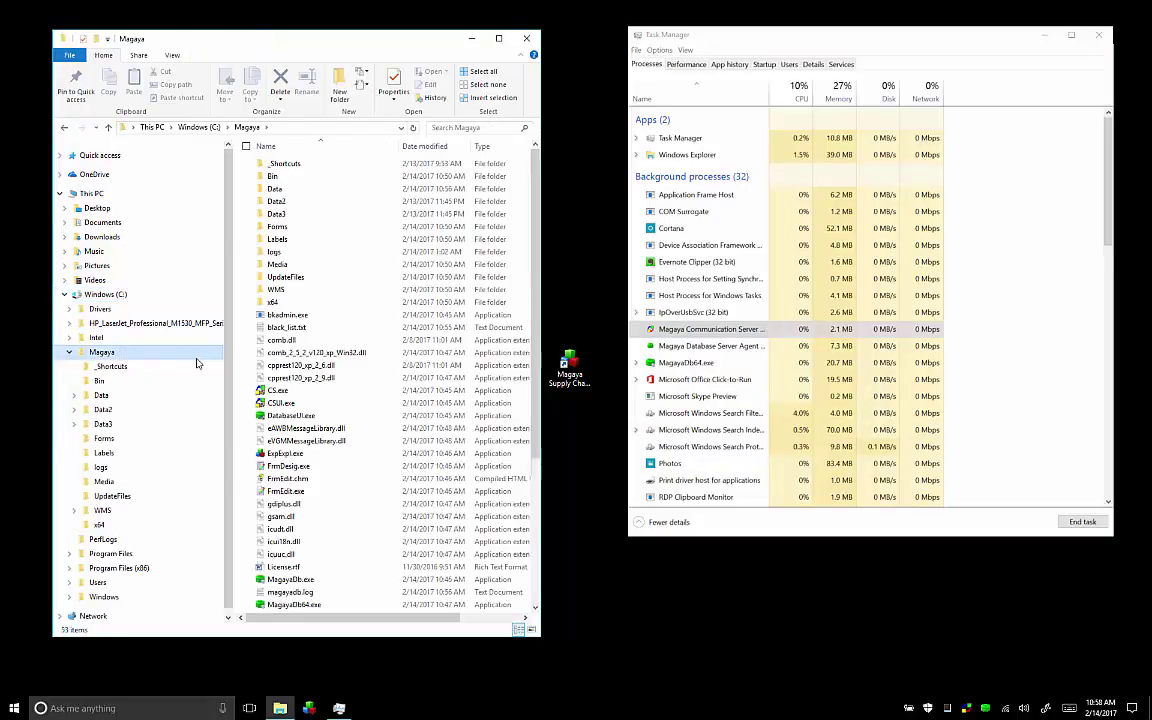
mouse_move(331, 405)
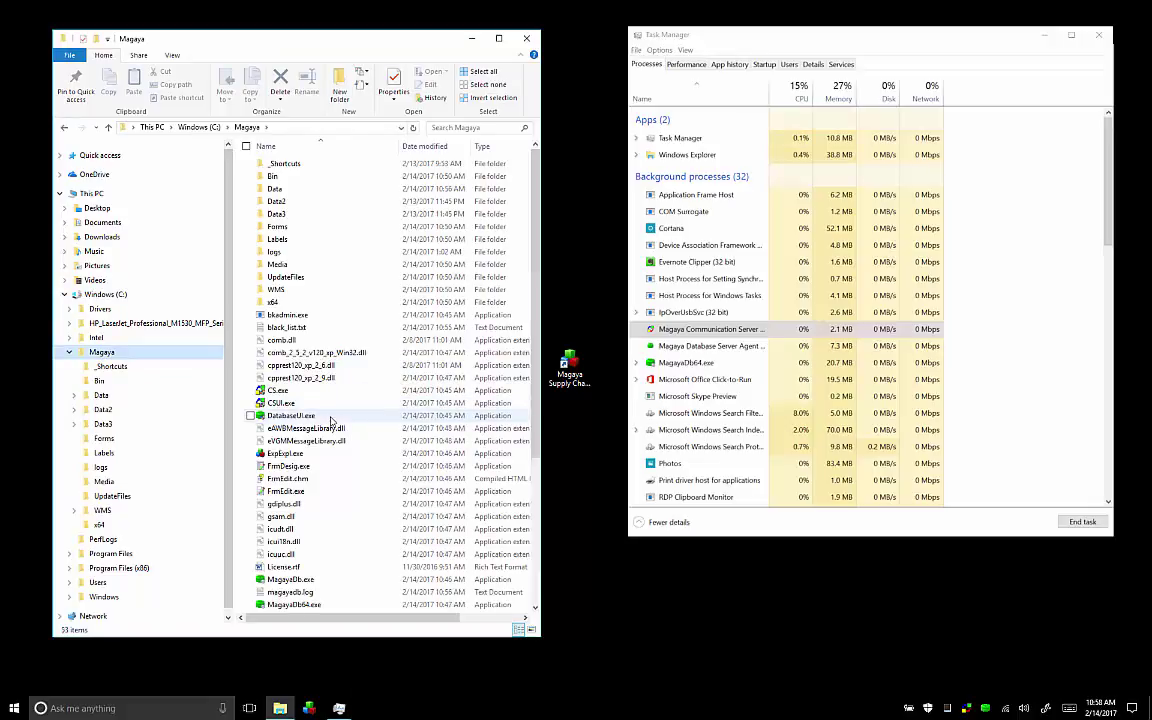
Step: Open the Database Administrator for Magaya Database (Default) from the green tray icon
click(905, 641)
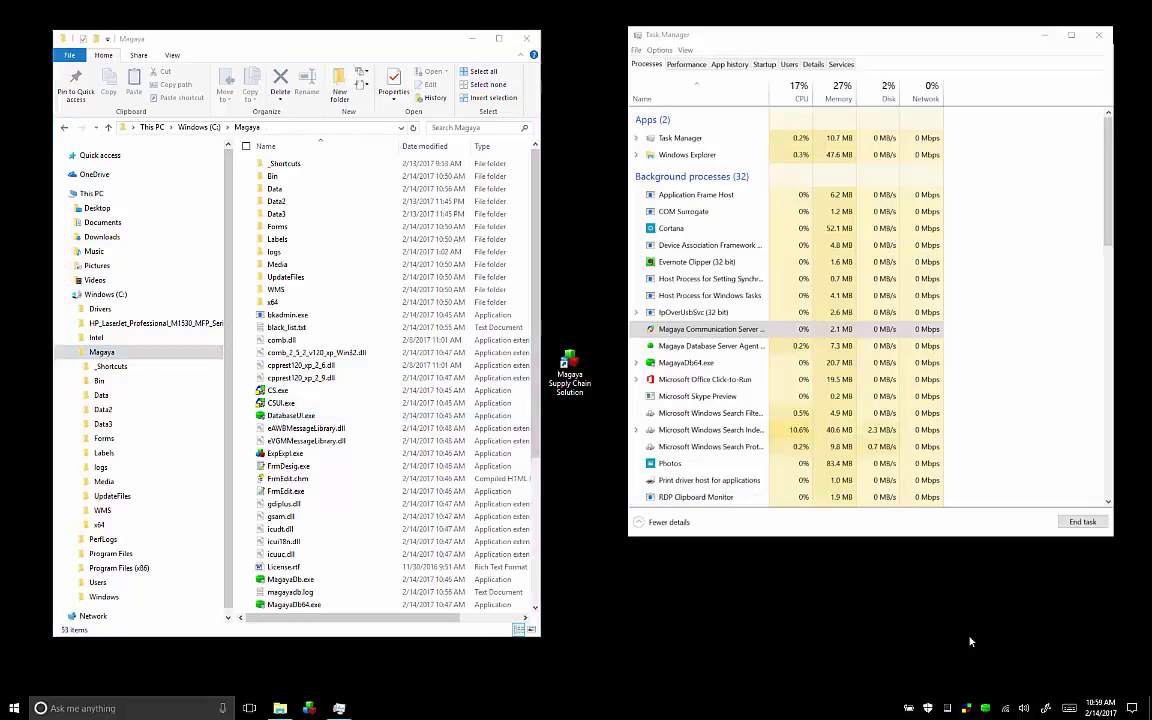
right_click(987, 709)
mouse_move(997, 675)
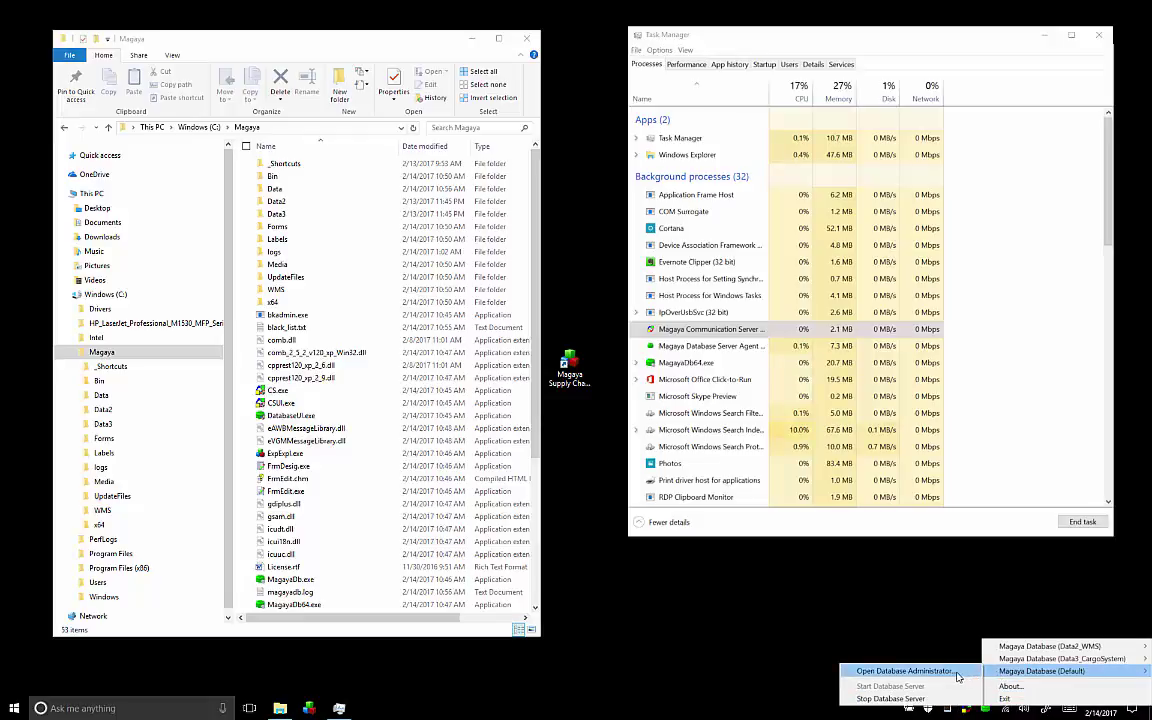
click(957, 677)
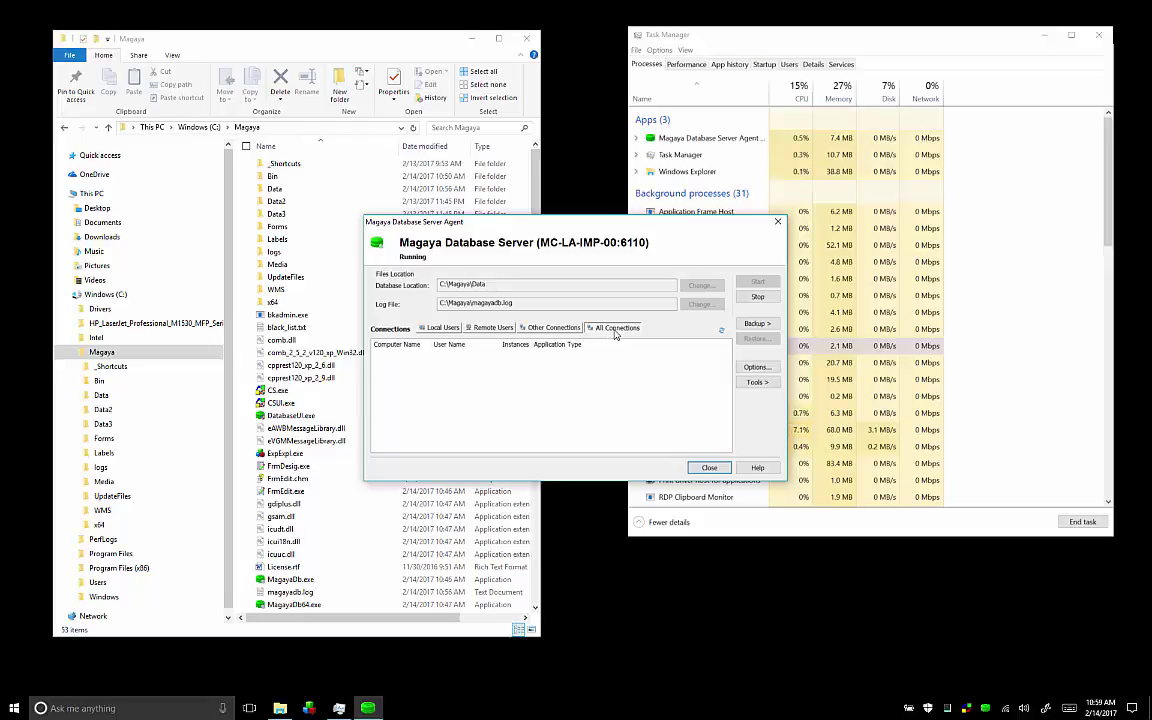
Step: Run a manual full backup saved as Feb_14_2017.bak in Data\Backup
click(751, 327)
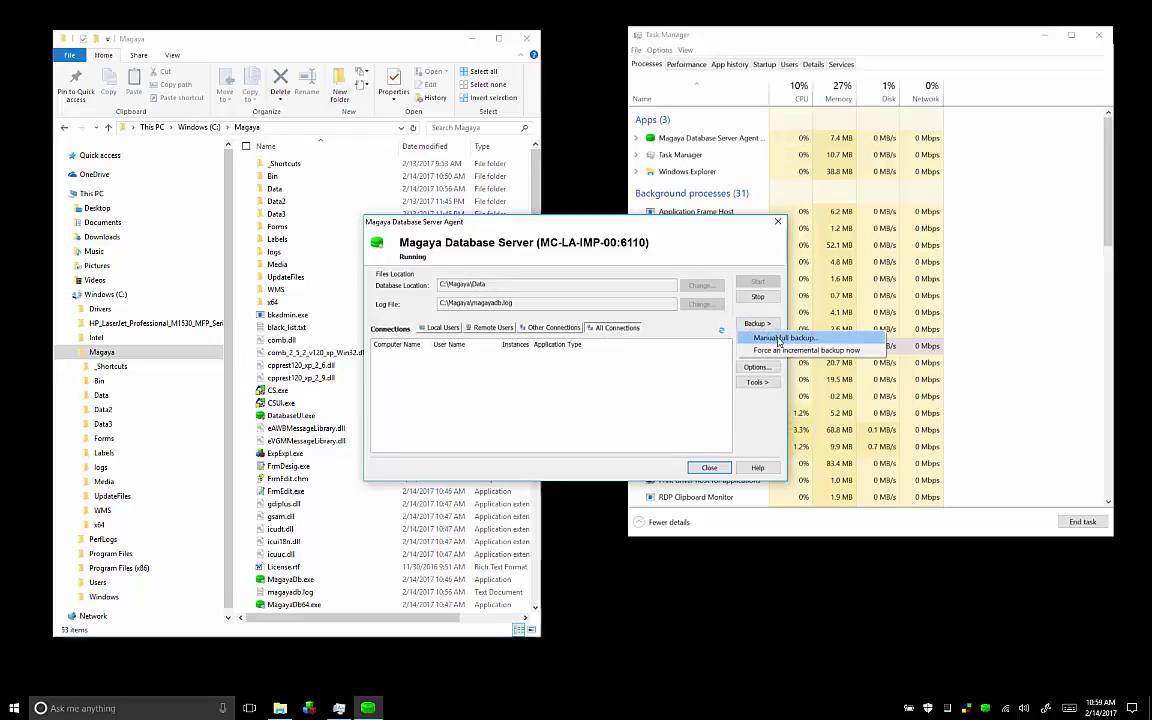
click(778, 339)
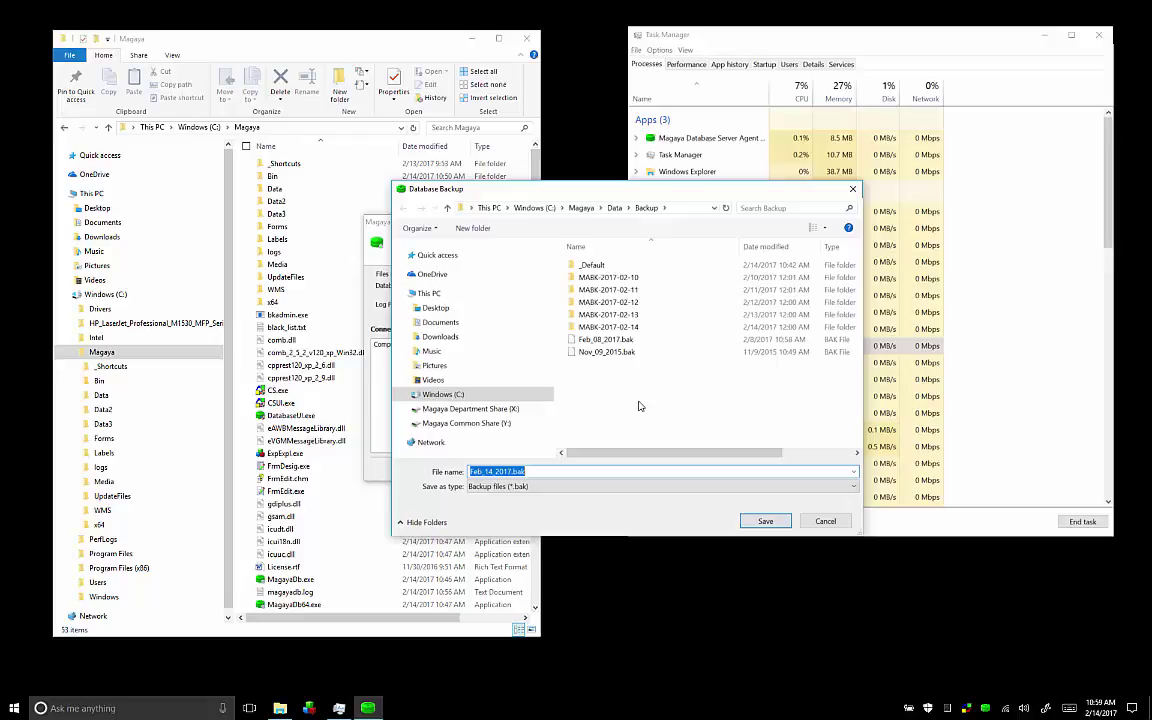
click(763, 521)
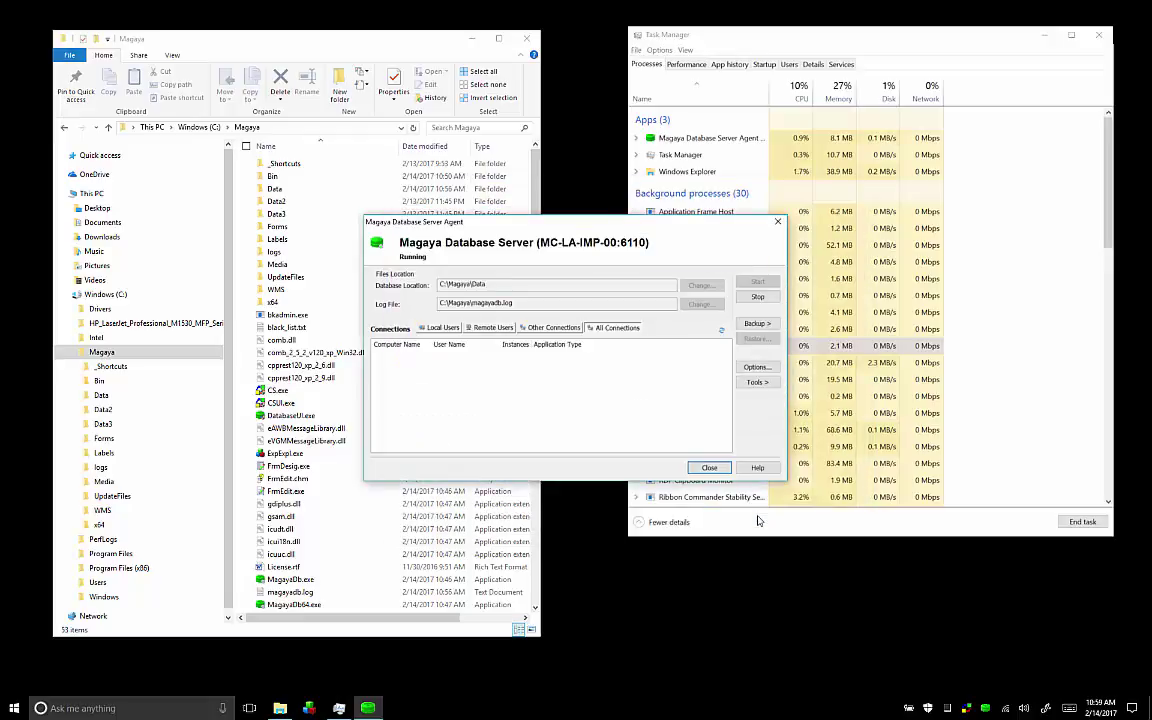
Step: Close the Database Server Agent window and shut down the Magaya Communication Server
click(709, 468)
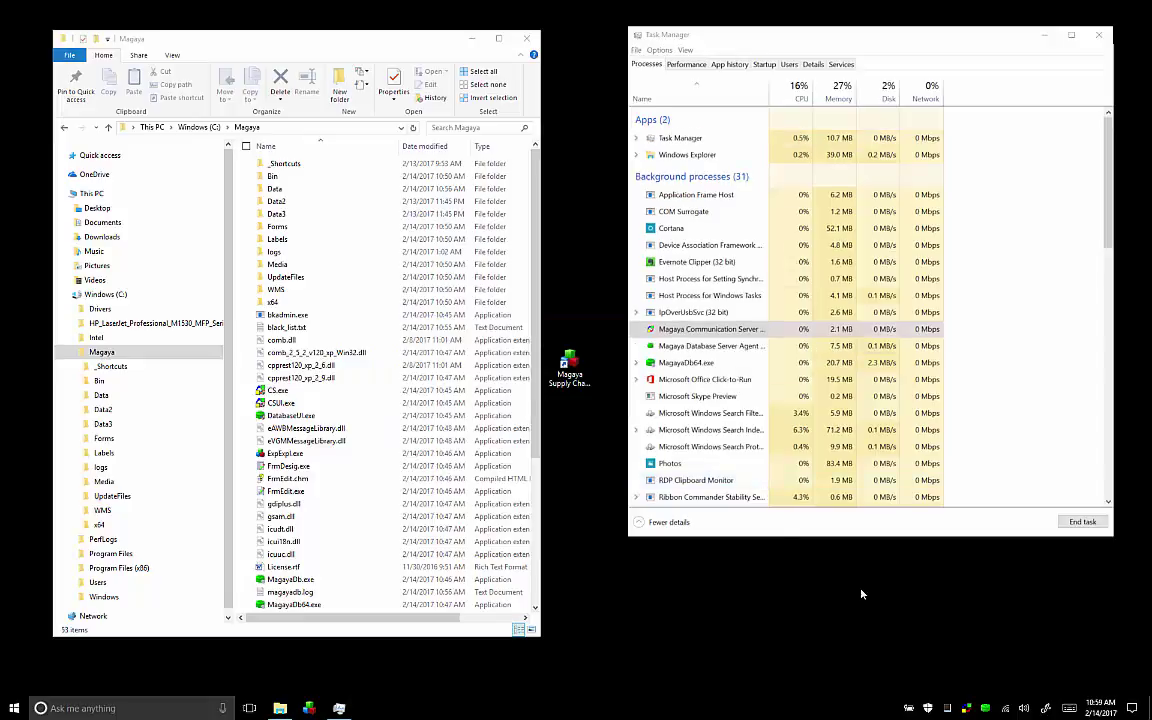
right_click(966, 708)
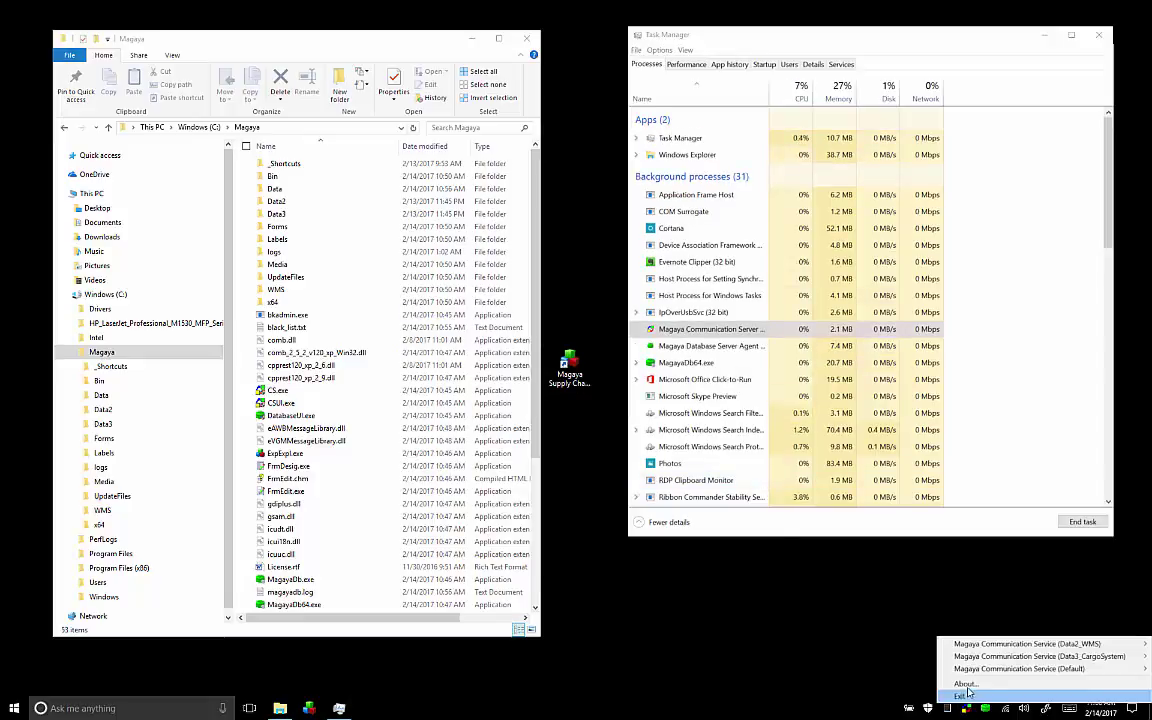
mouse_move(990, 668)
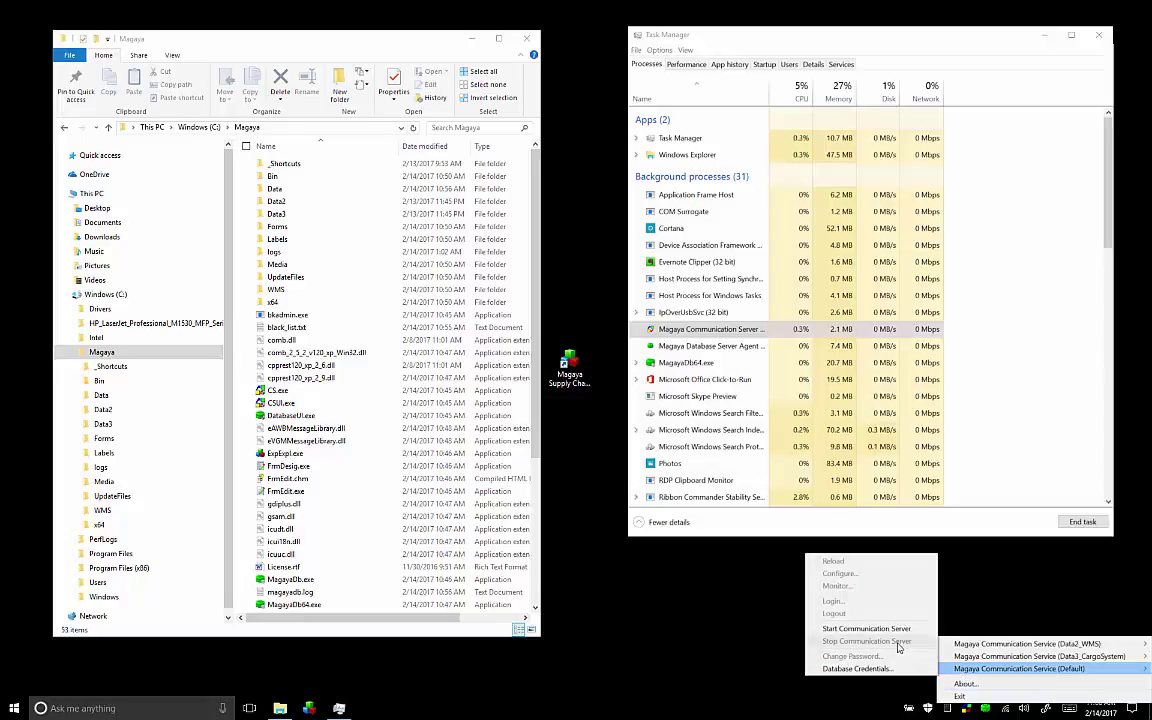
click(969, 698)
right_click(966, 702)
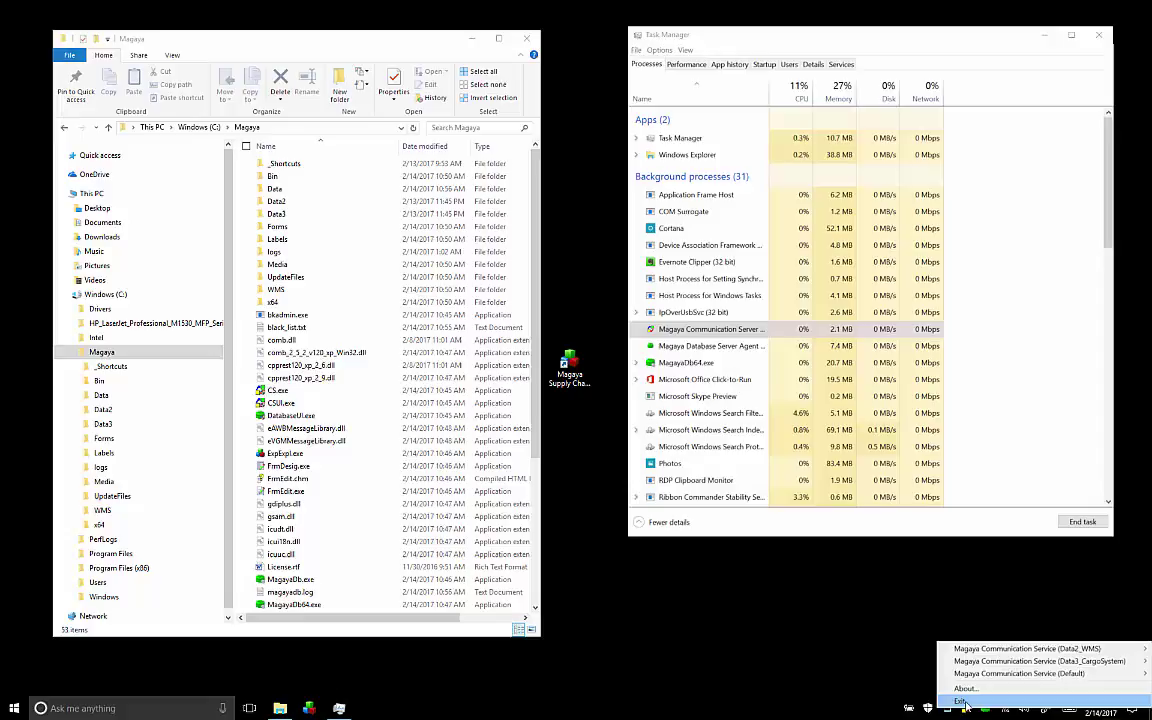
click(964, 701)
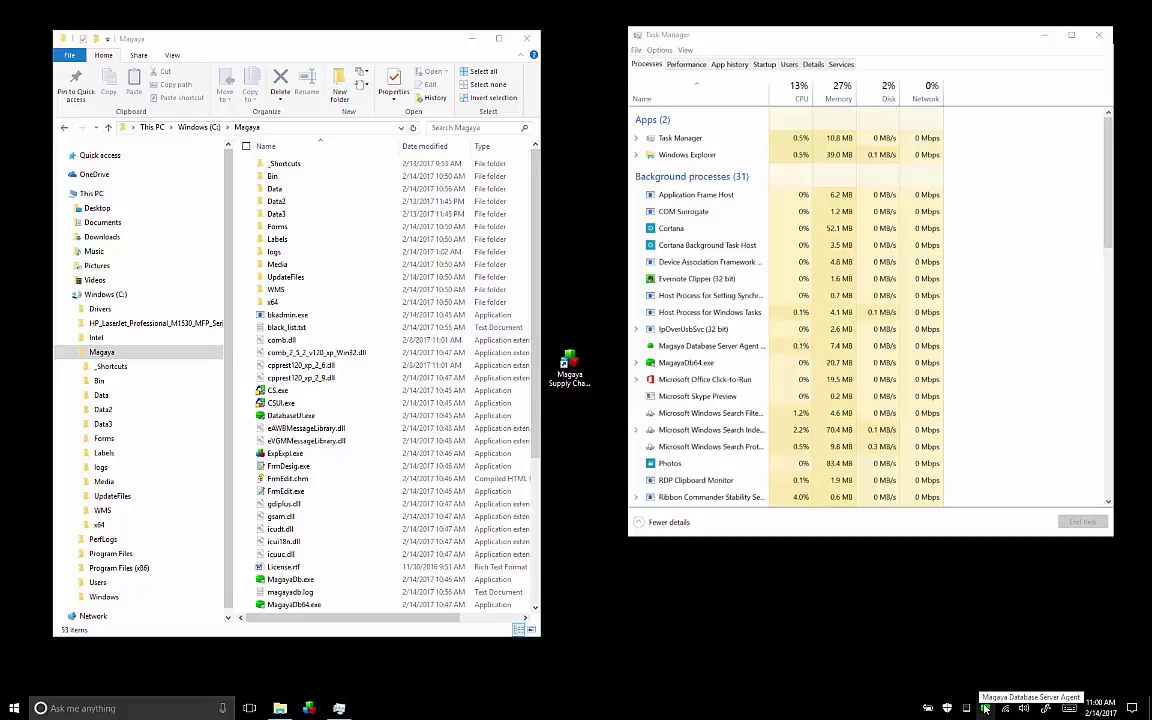
Step: Stop the default Magaya database server and exit the Database Server Agent
right_click(985, 708)
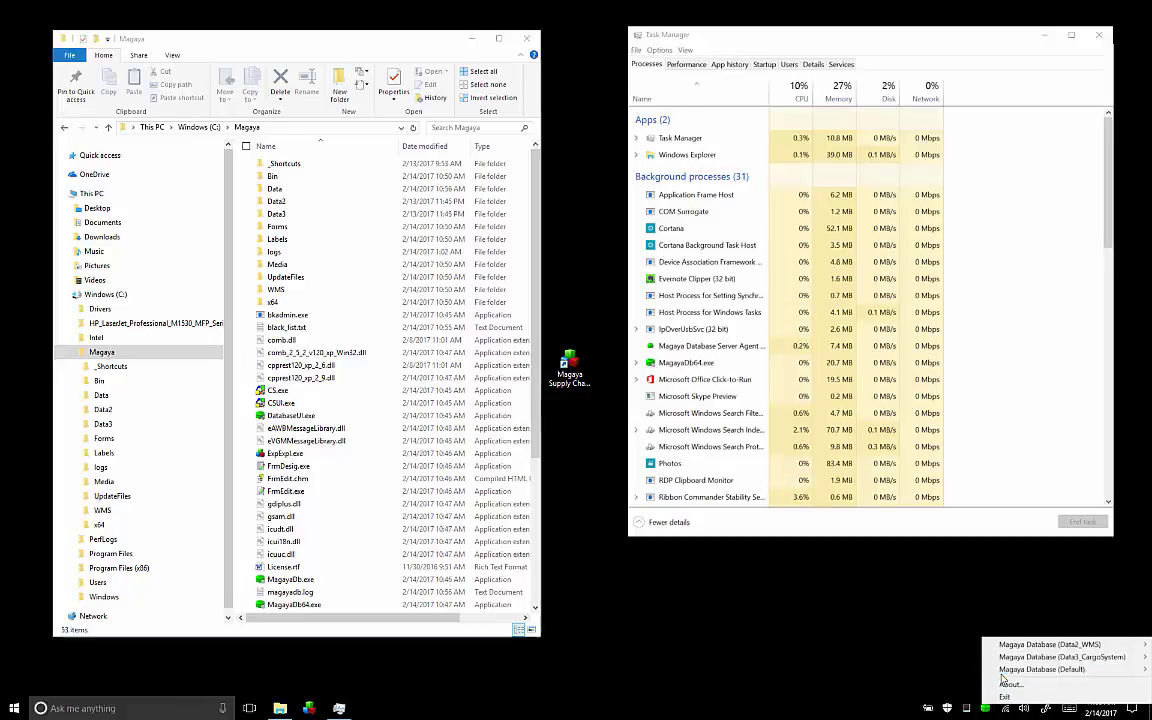
mouse_move(1002, 672)
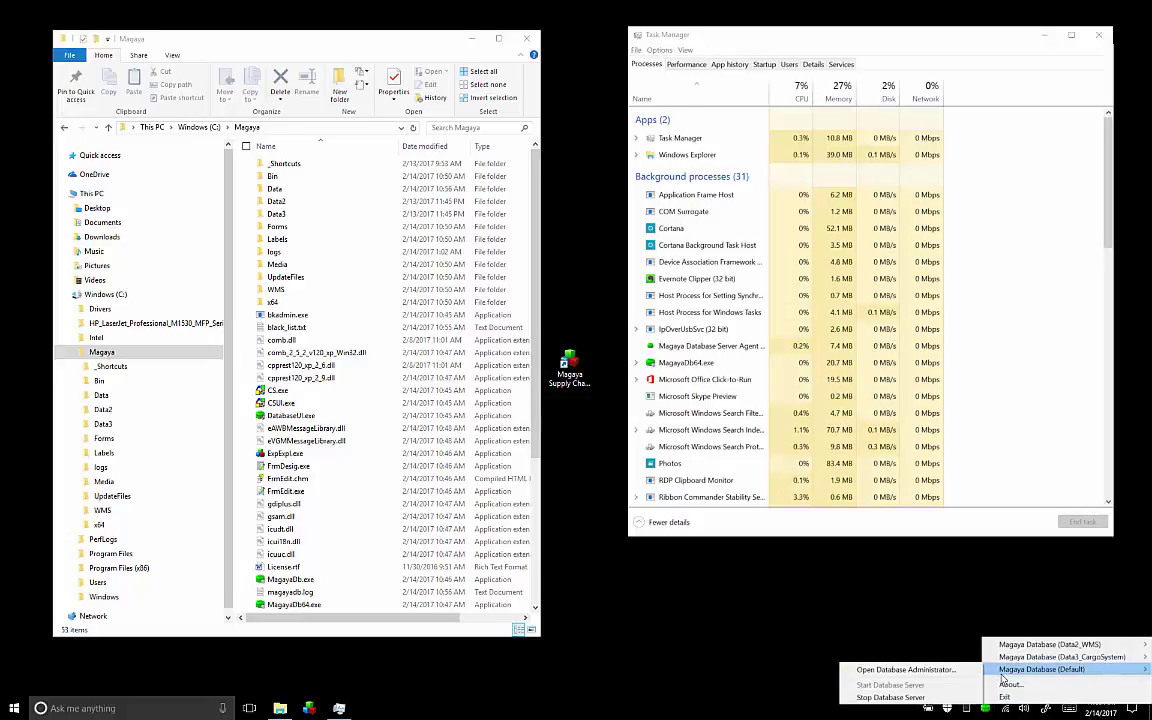
click(948, 697)
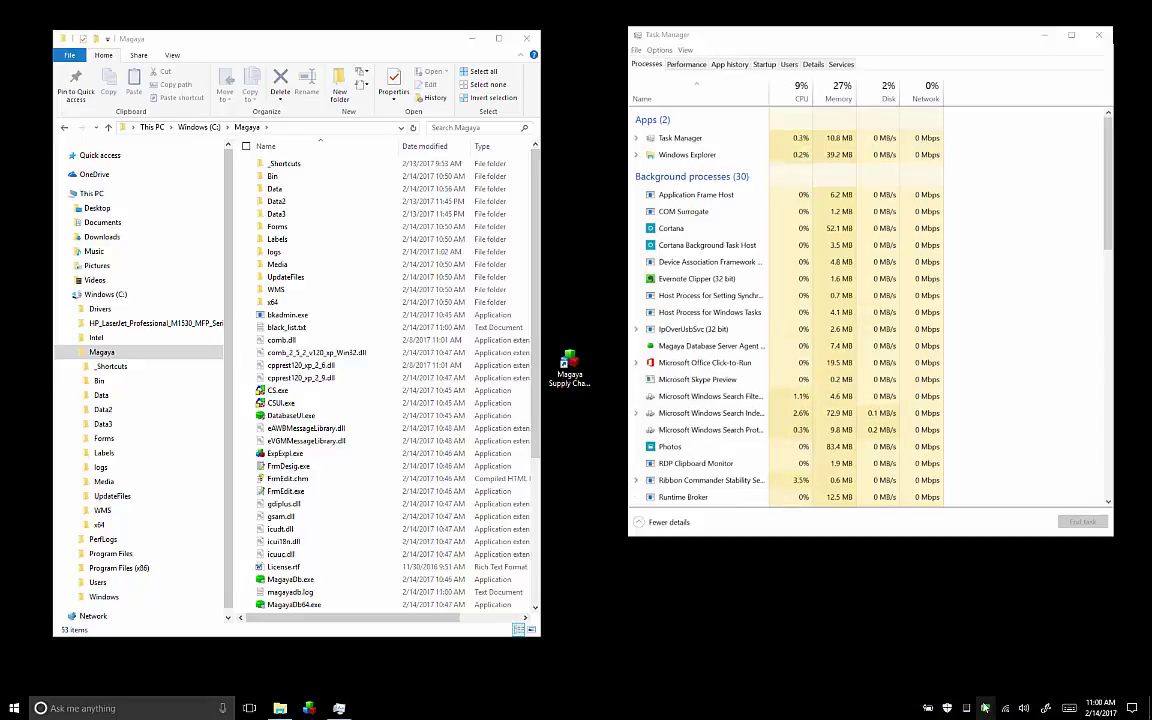
right_click(985, 707)
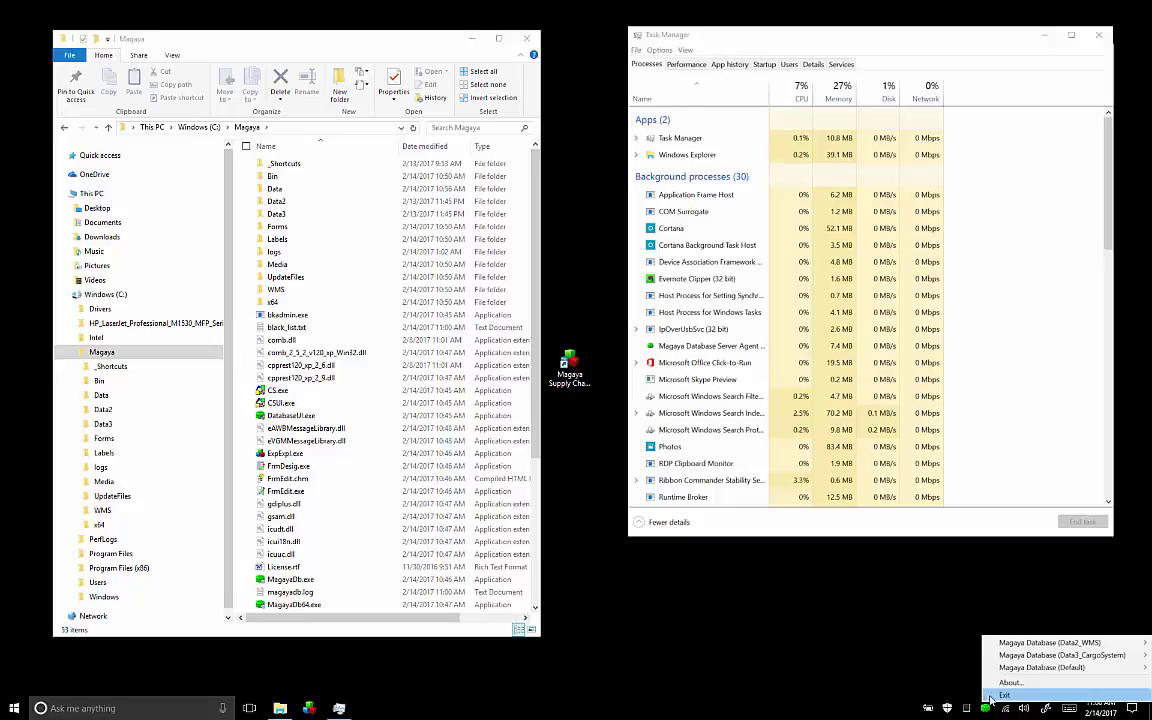
click(992, 695)
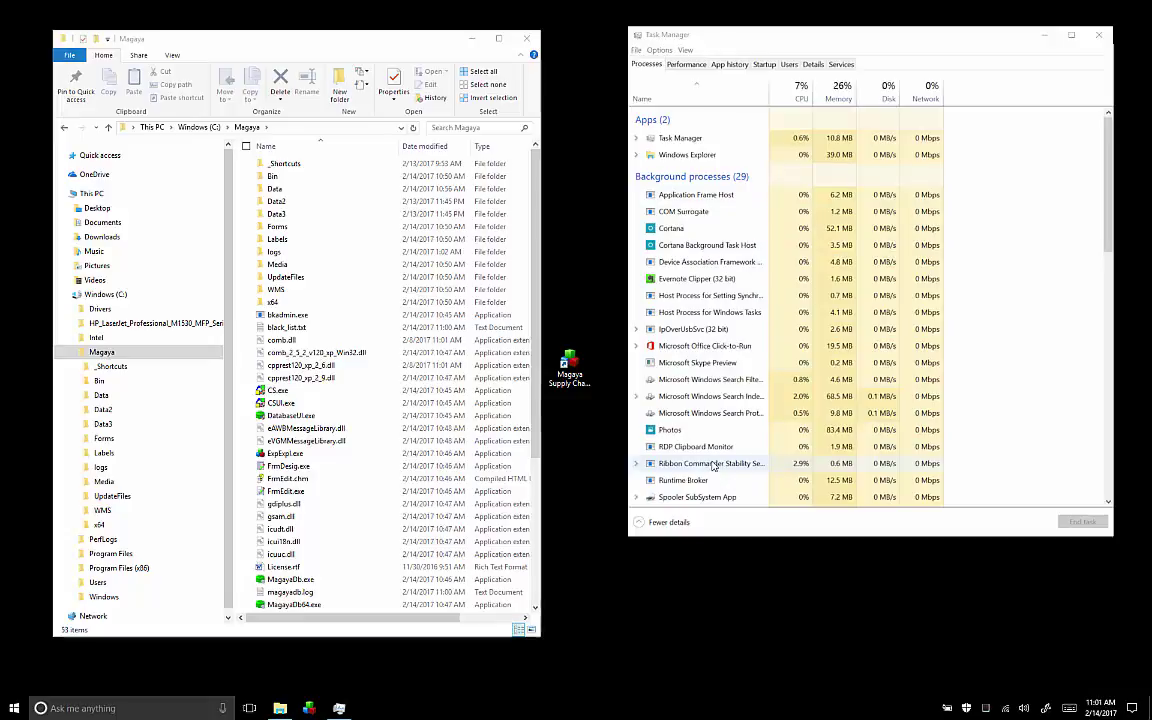
Step: Run OnlineUpdate.exe as administrator, approving the User Account Control prompt
scroll(536, 393, down, 5)
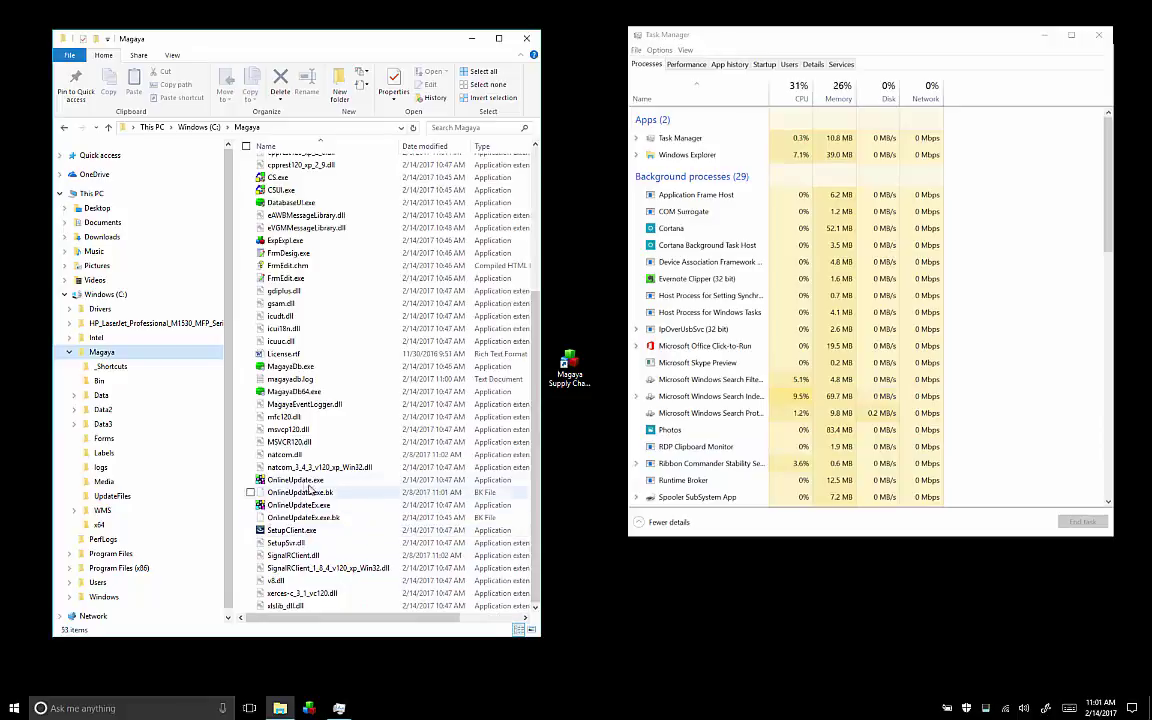
mouse_move(302, 485)
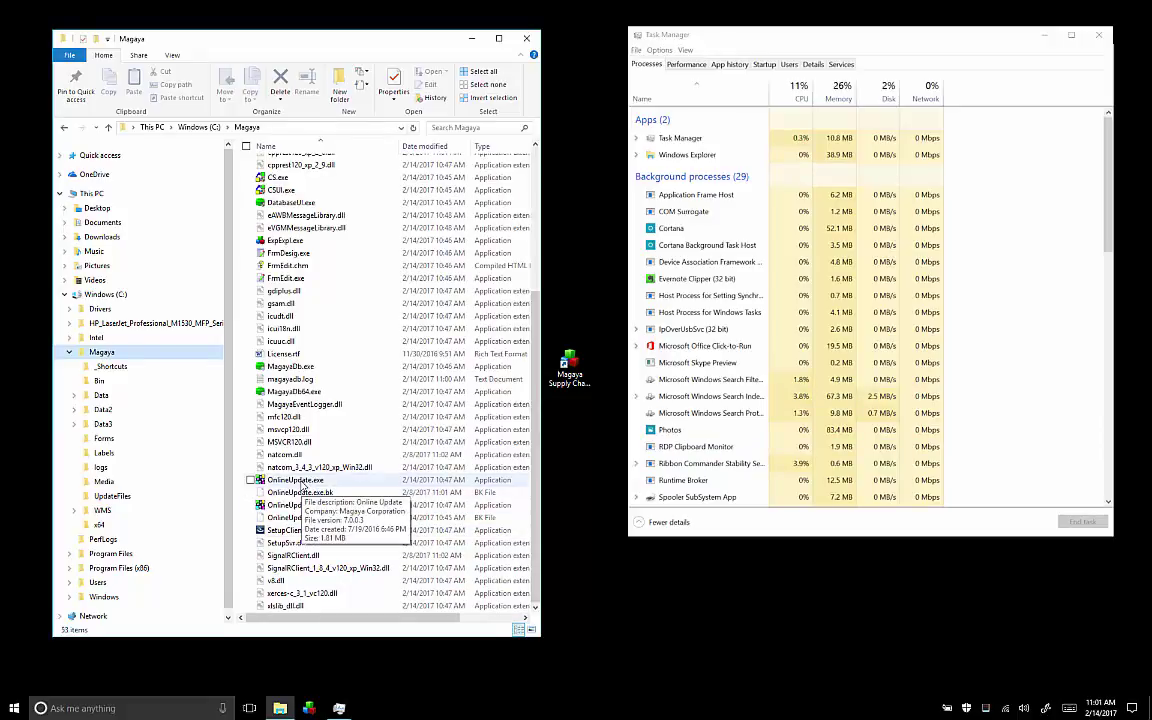
right_click(302, 485)
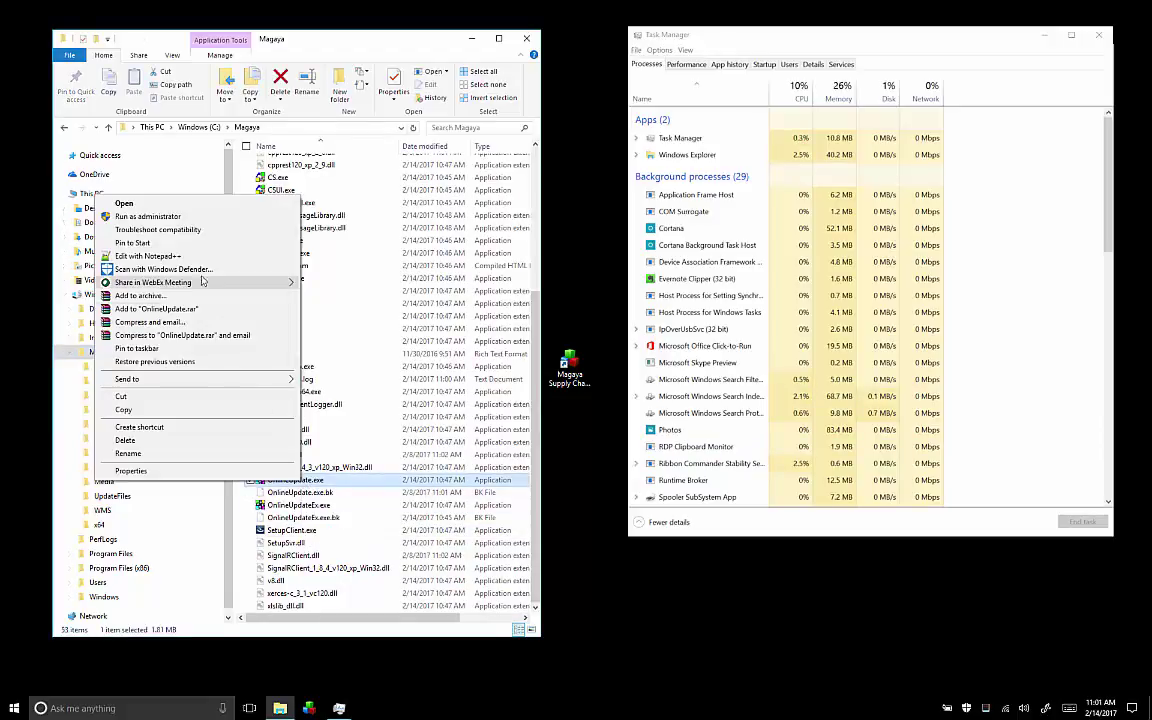
click(146, 216)
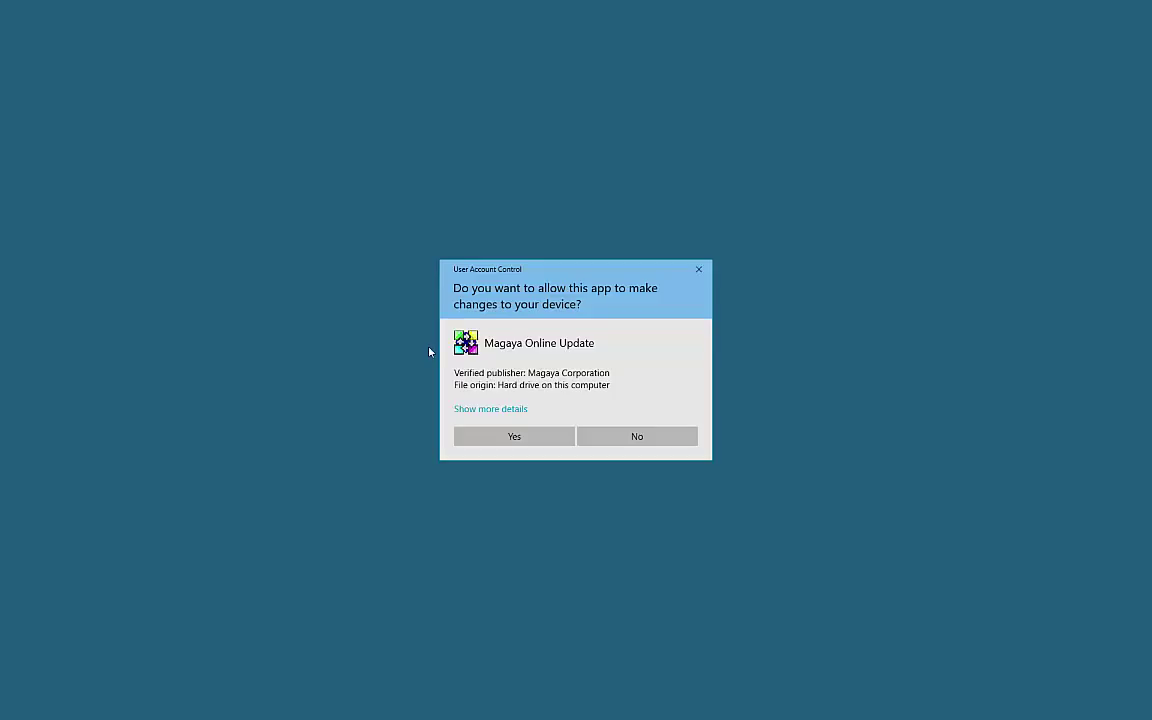
click(499, 437)
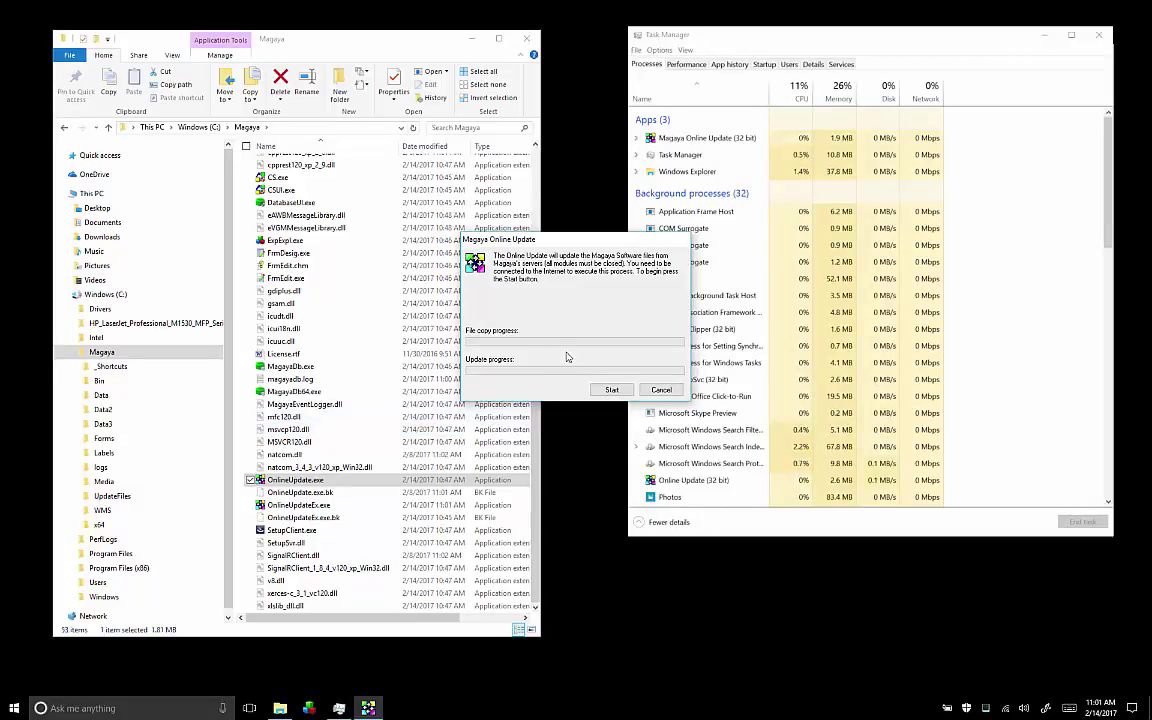
Step: Start the online update, acknowledge the success message, and close the updater
click(609, 389)
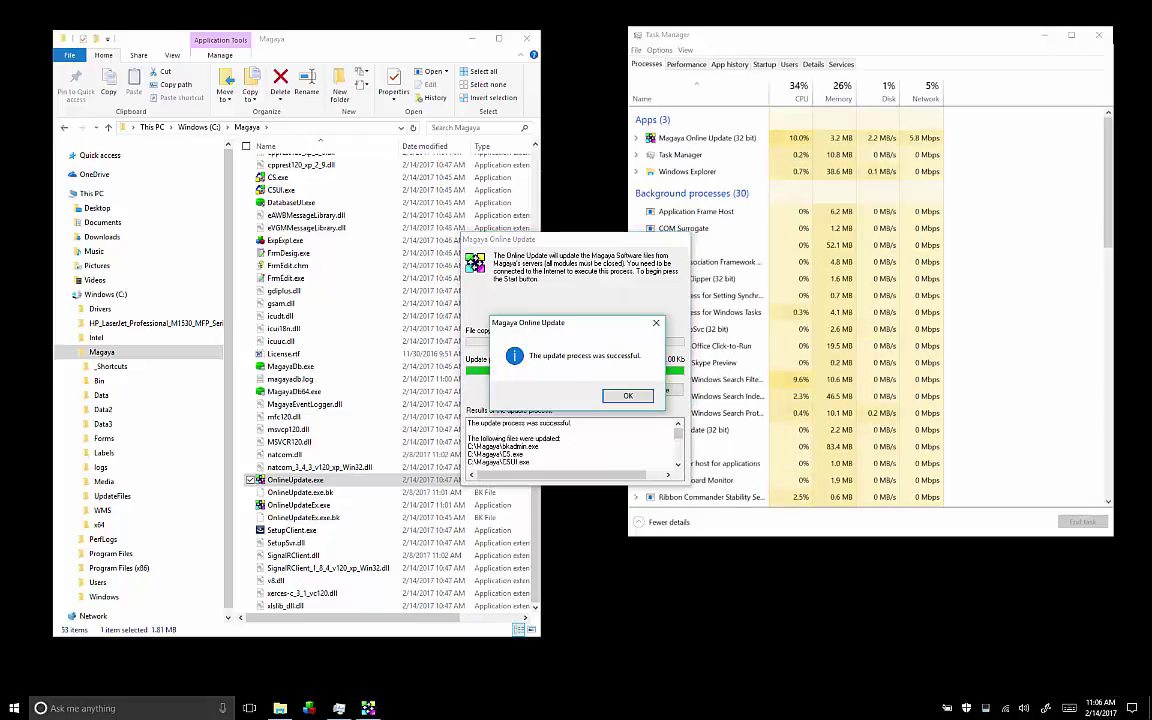
click(627, 395)
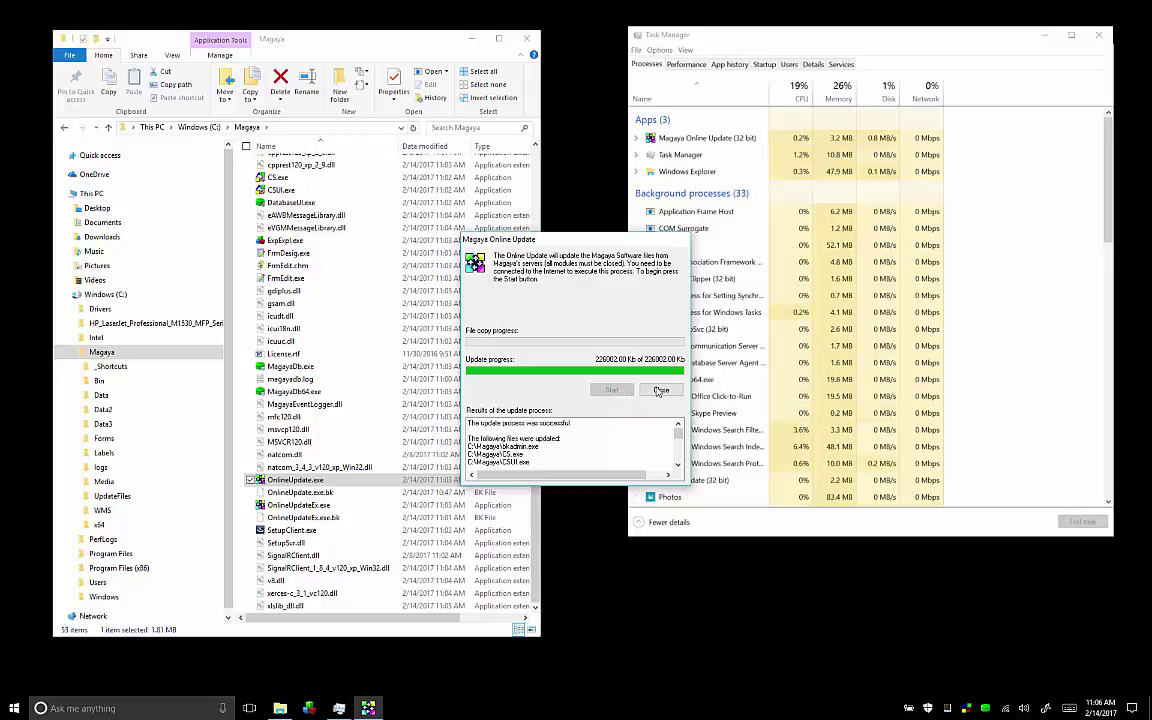
click(660, 390)
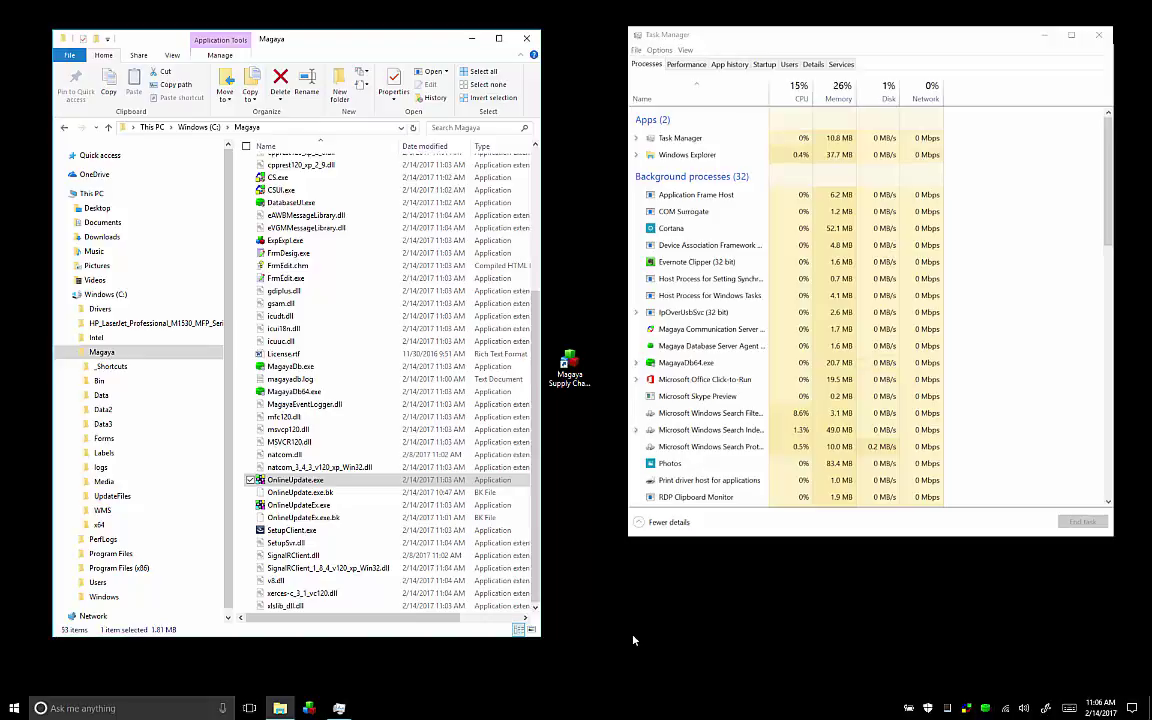
Step: Launch Cargo Explorer and confirm the backup with 'YES' to convert the database
click(308, 710)
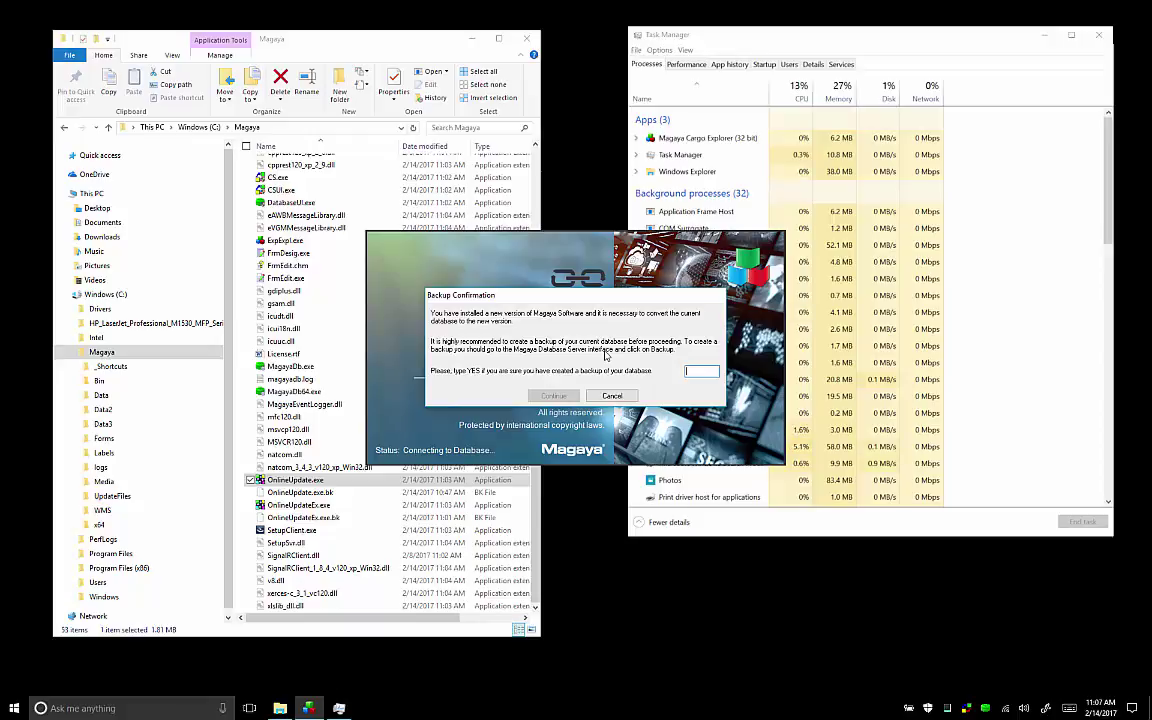
text(YES)
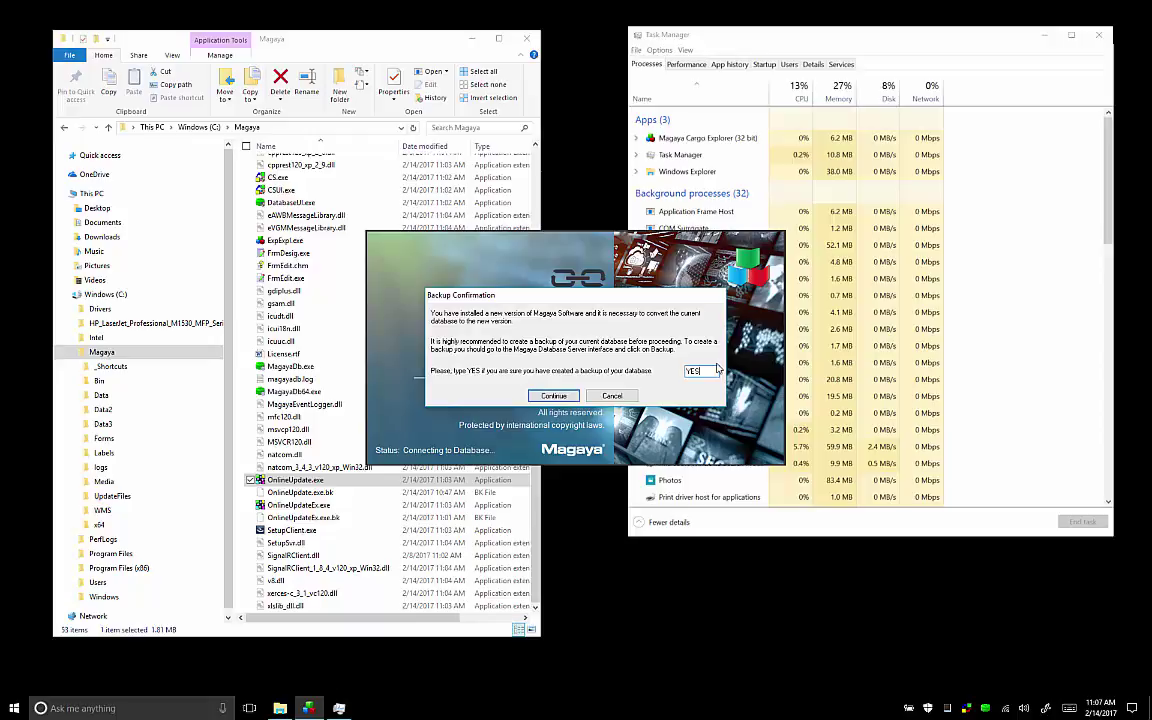
click(572, 398)
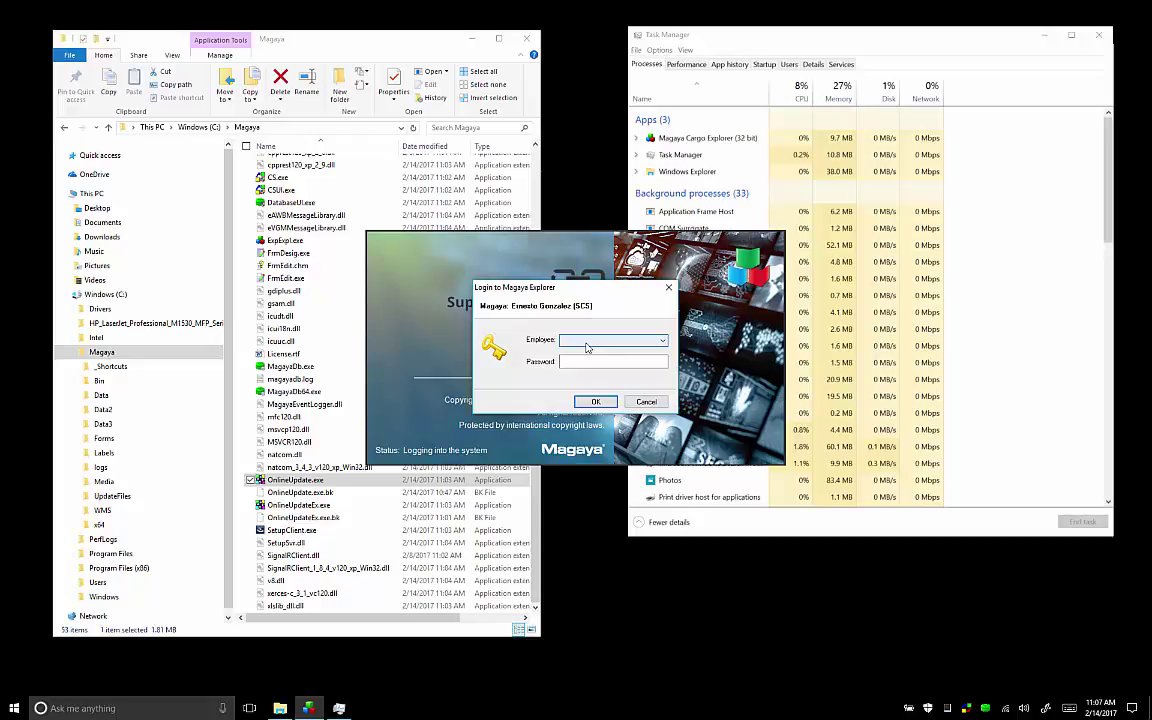
Step: Check the employee list on the login screen, then cancel the login and close Cargo Explorer
click(587, 347)
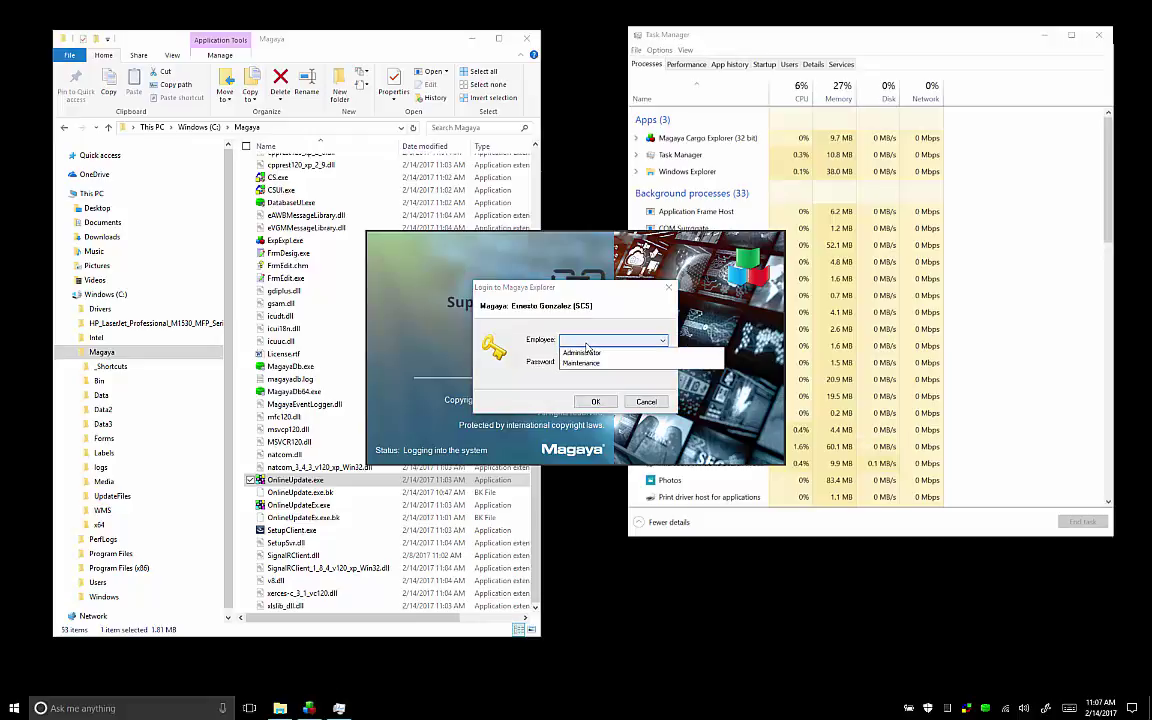
click(587, 346)
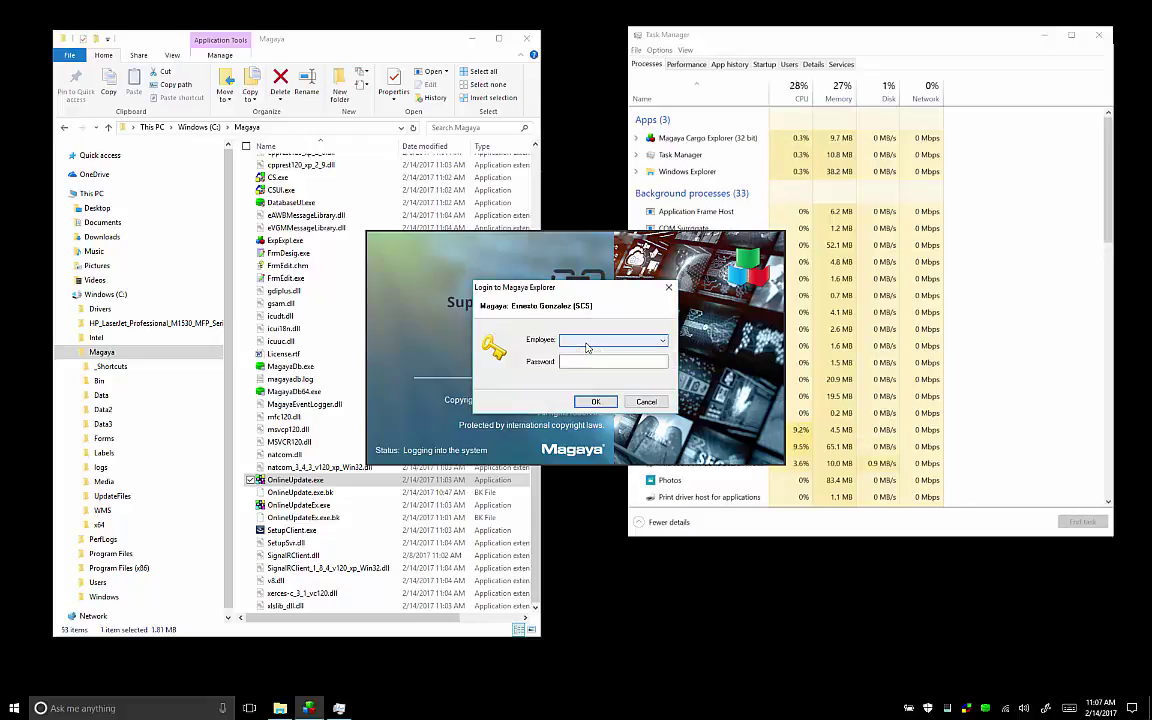
click(573, 360)
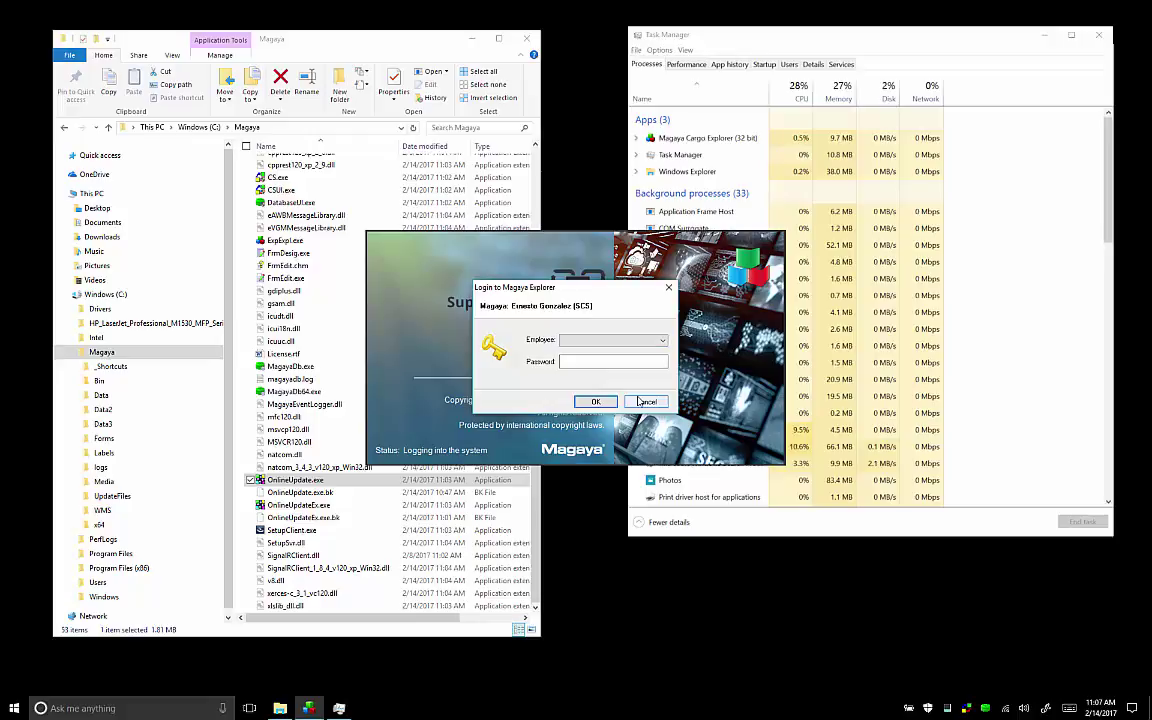
click(645, 401)
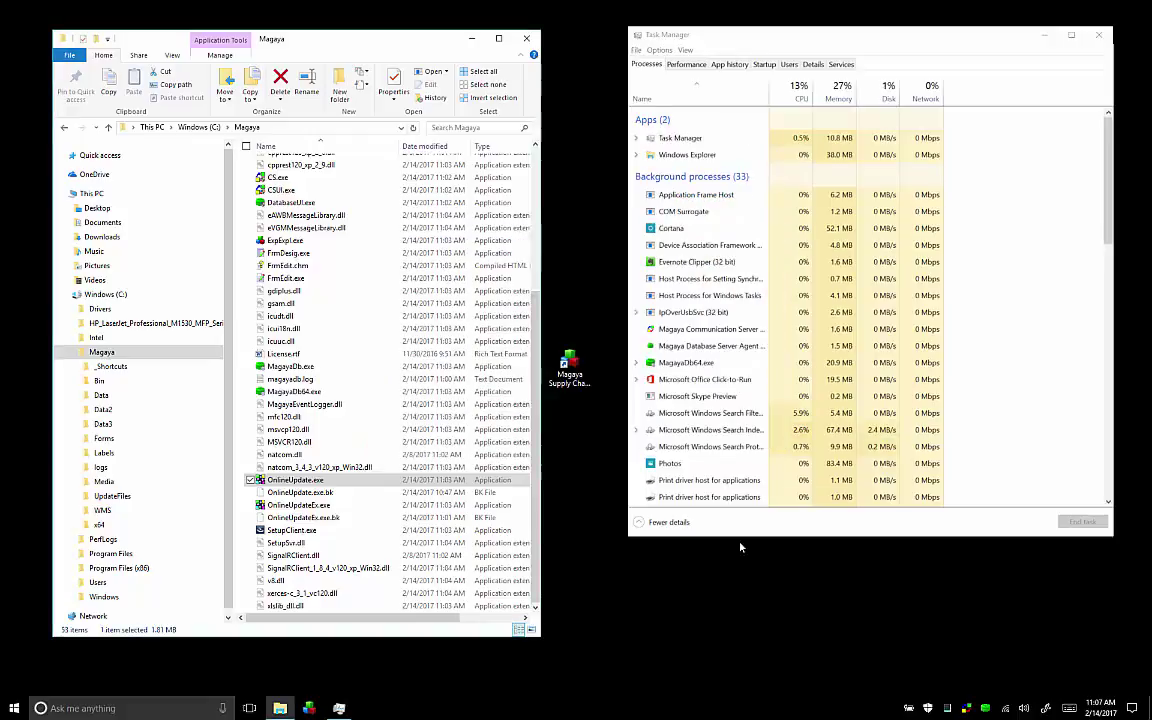
Step: Start the Communication Server for Magaya Communication Service (Default) from the tray icon
right_click(967, 708)
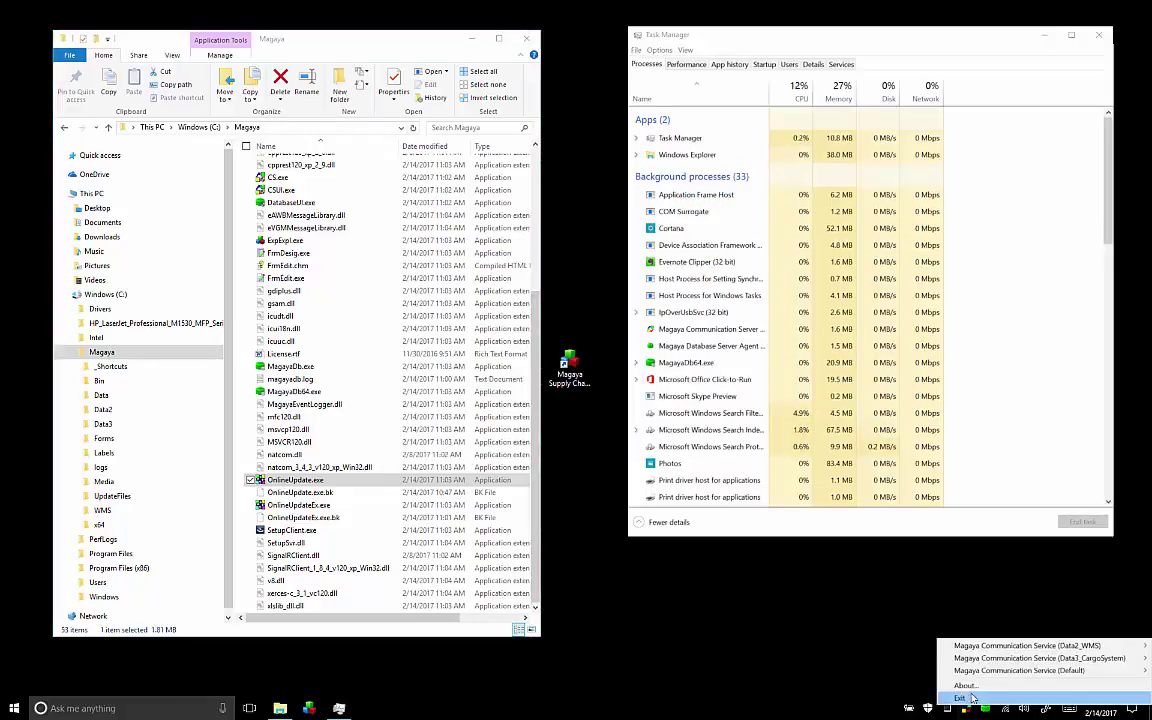
mouse_move(975, 680)
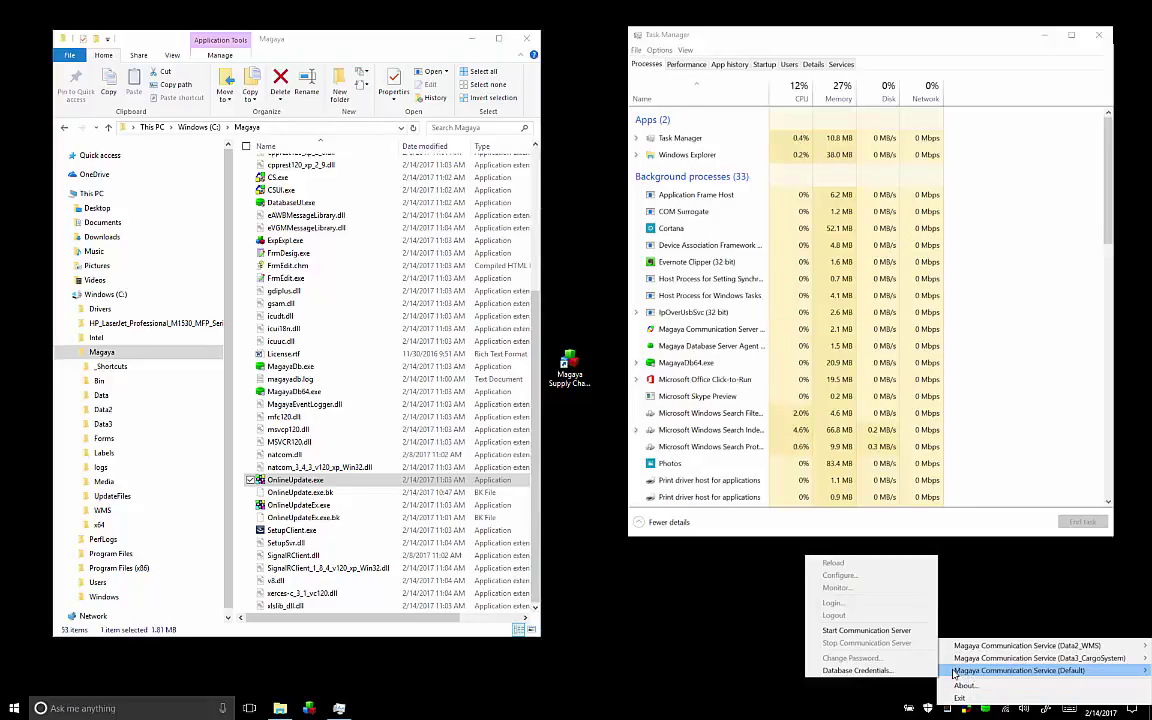
click(882, 632)
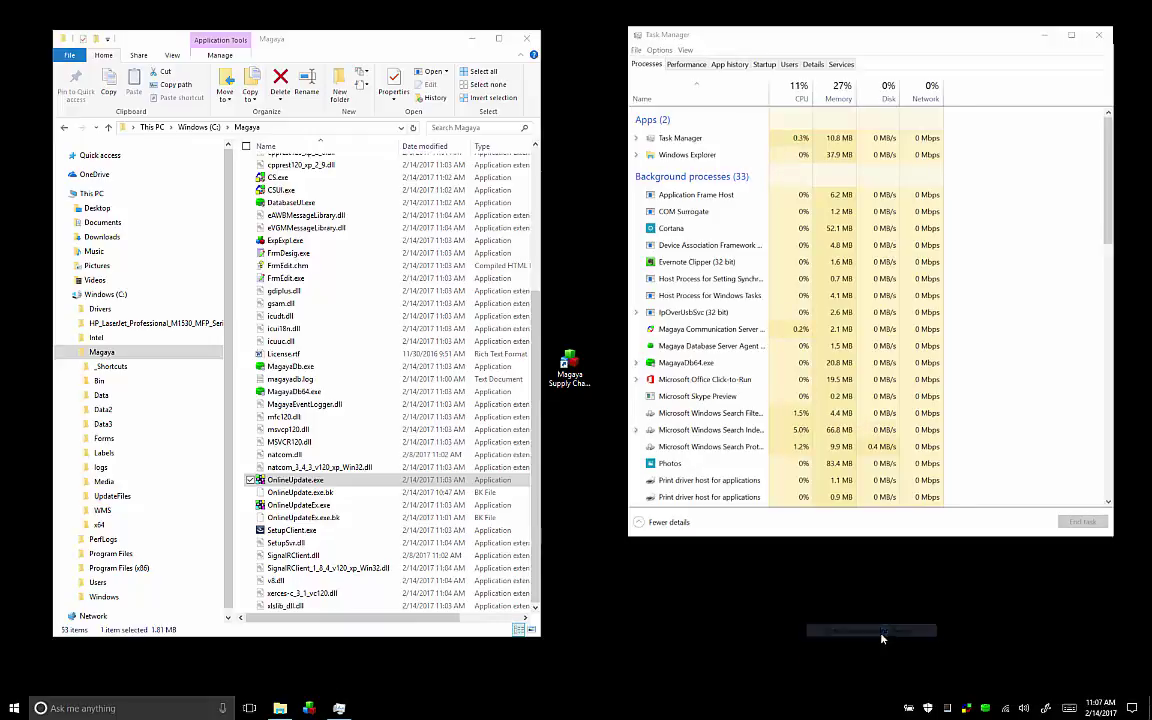